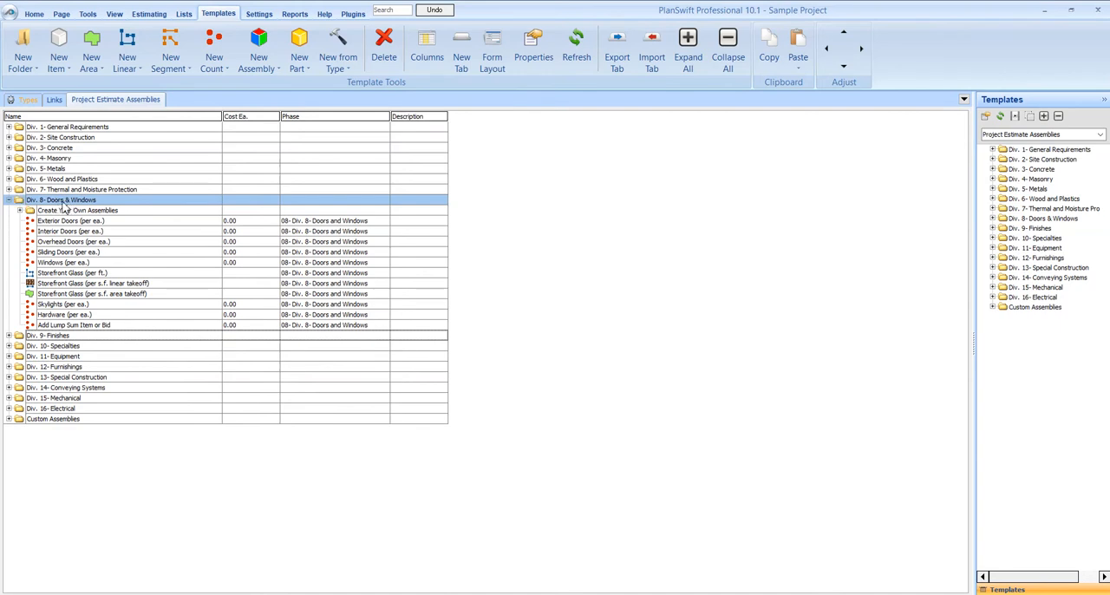
# Create a new template folder named Pella Windows inside Div. 8- Doors & Windows.
pyautogui.click(222, 17)
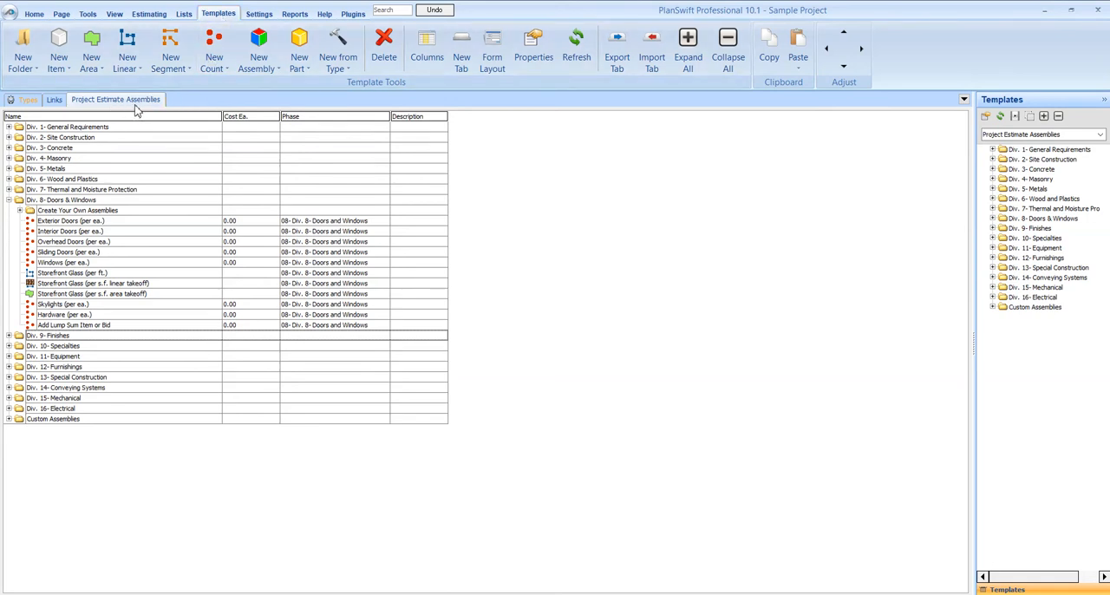
pyautogui.doubleClick(57, 199)
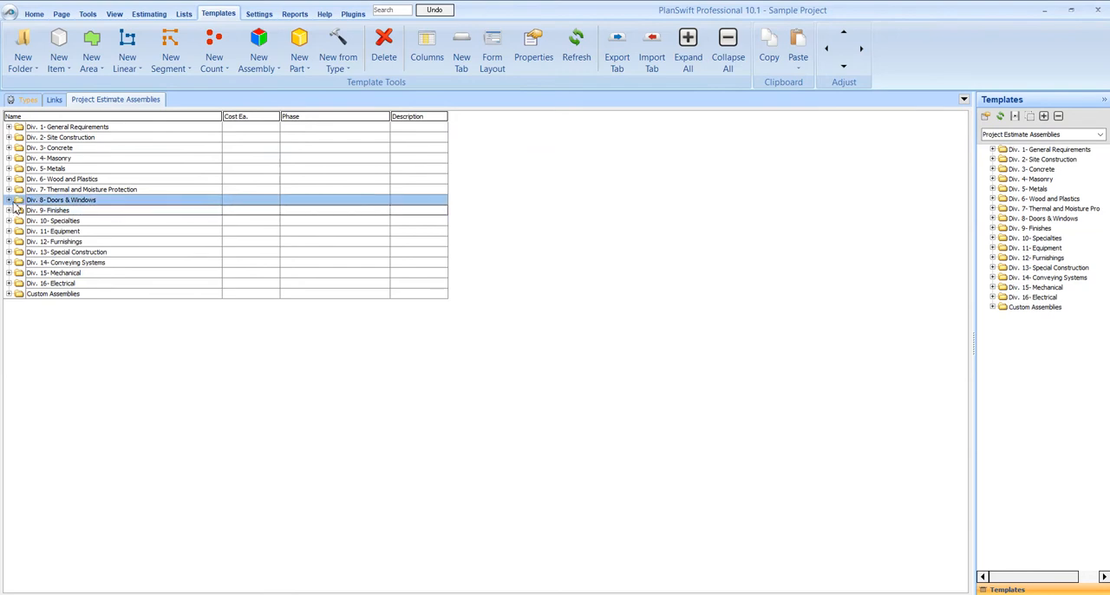
pyautogui.doubleClick(76, 201)
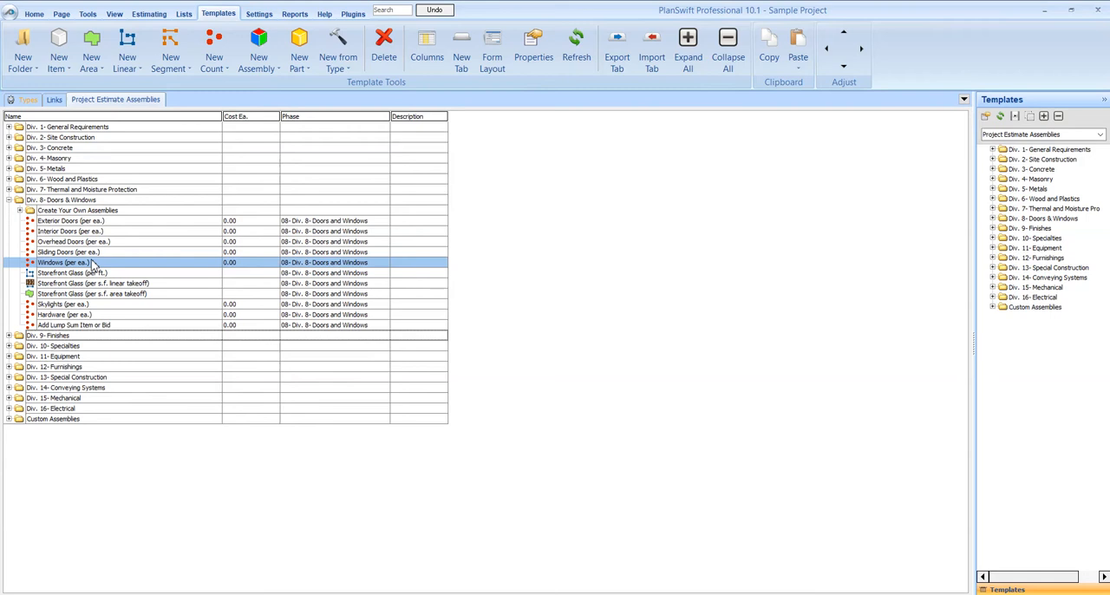
pyautogui.click(77, 202)
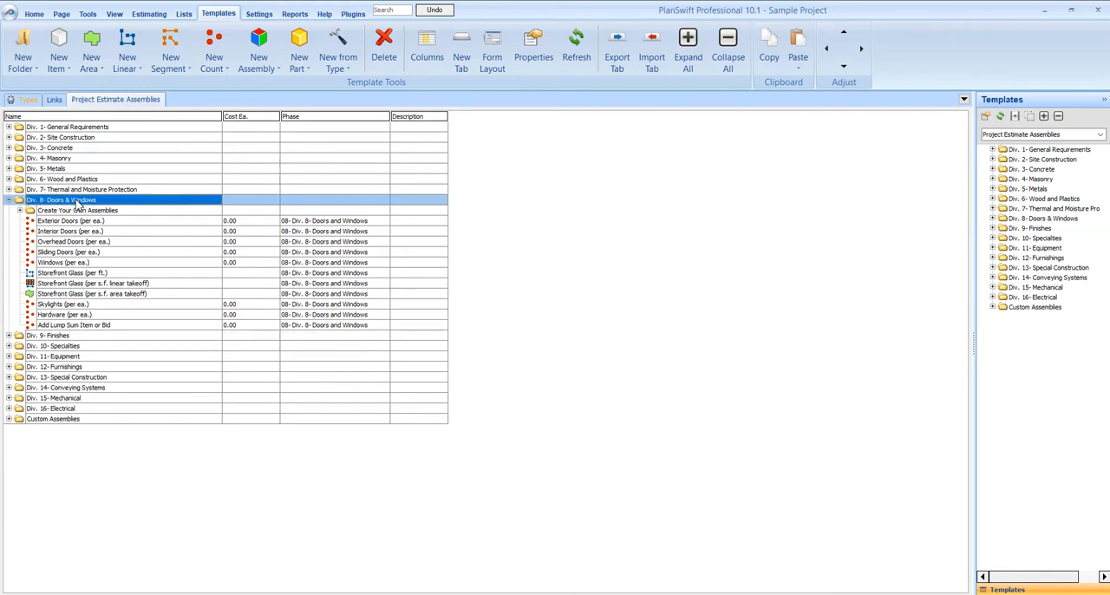
pyautogui.rightClick(77, 206)
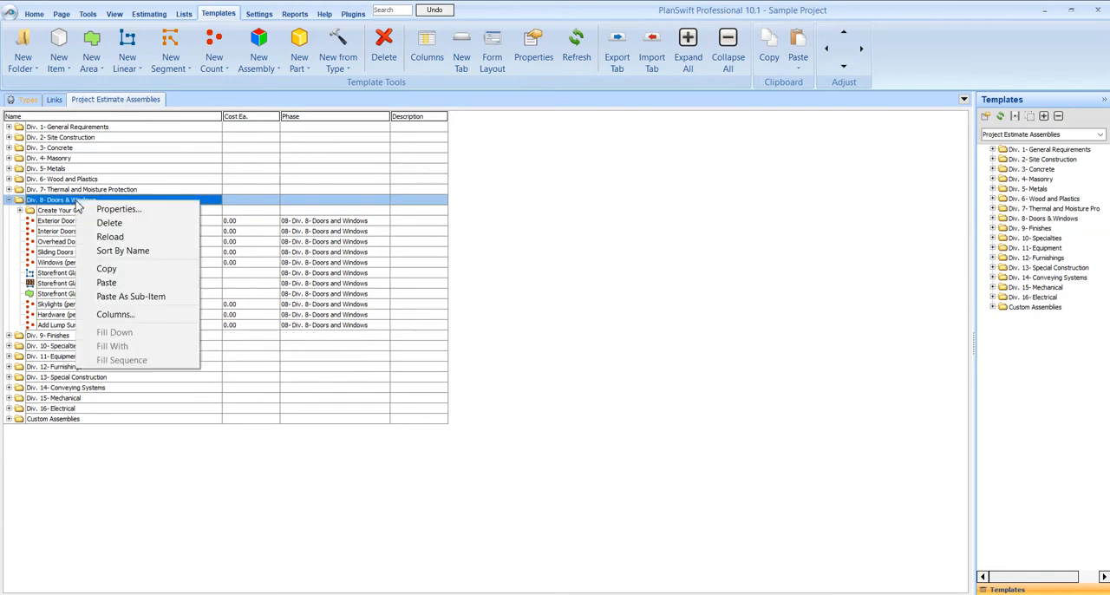
pyautogui.click(75, 204)
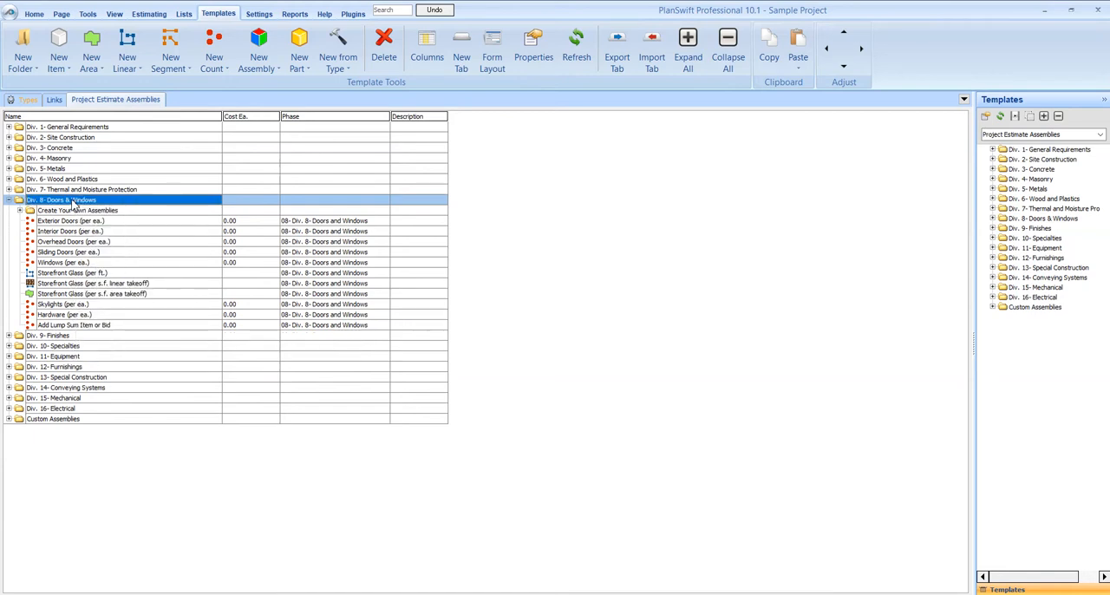
pyautogui.click(23, 68)
pyautogui.click(38, 86)
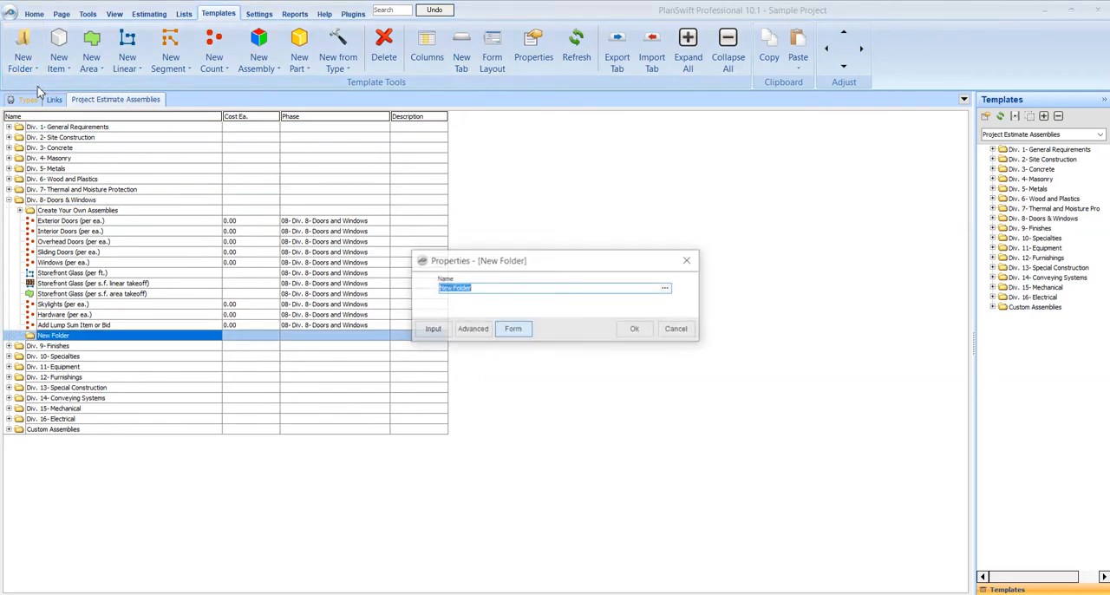
pyautogui.write('Pella Windows')
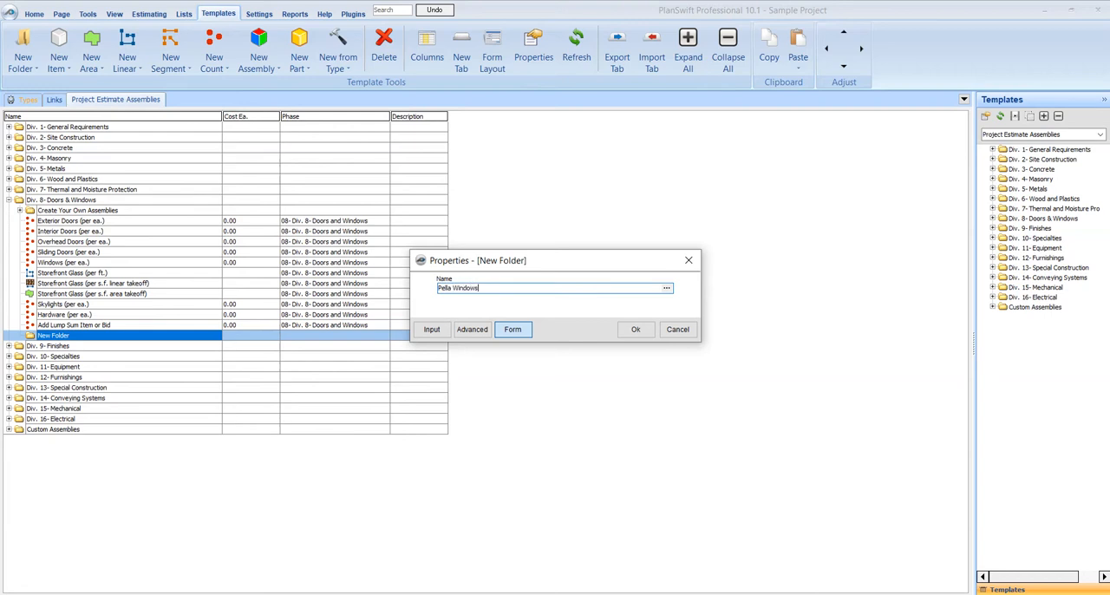
pyautogui.press('Return')
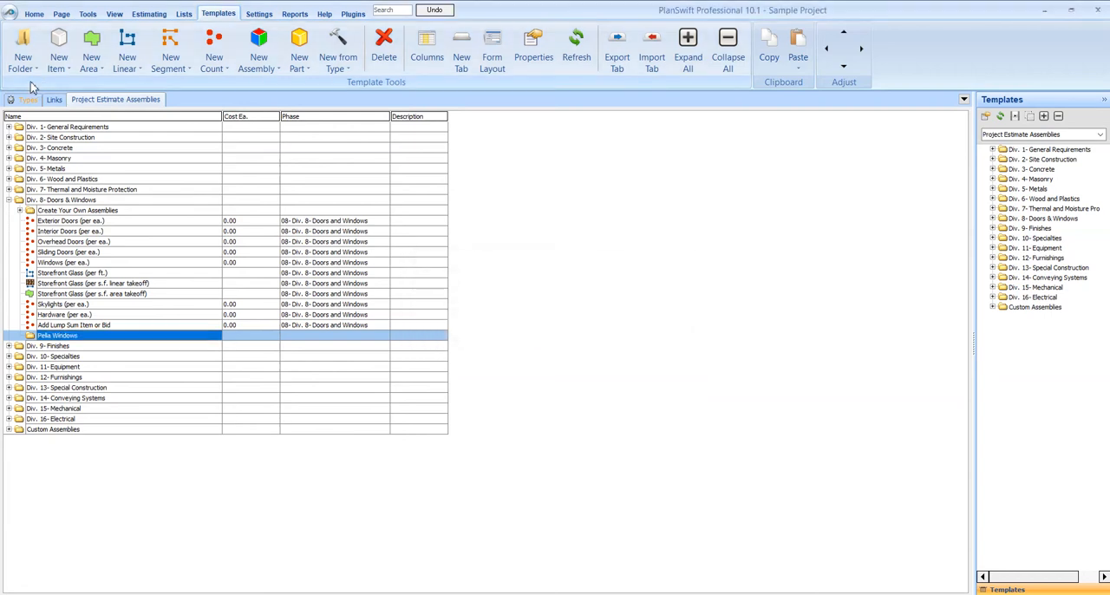
# Copy the Windows (per ea.) template into the Pella Windows folder as a sub-item and expand the folder.
pyautogui.click(87, 263)
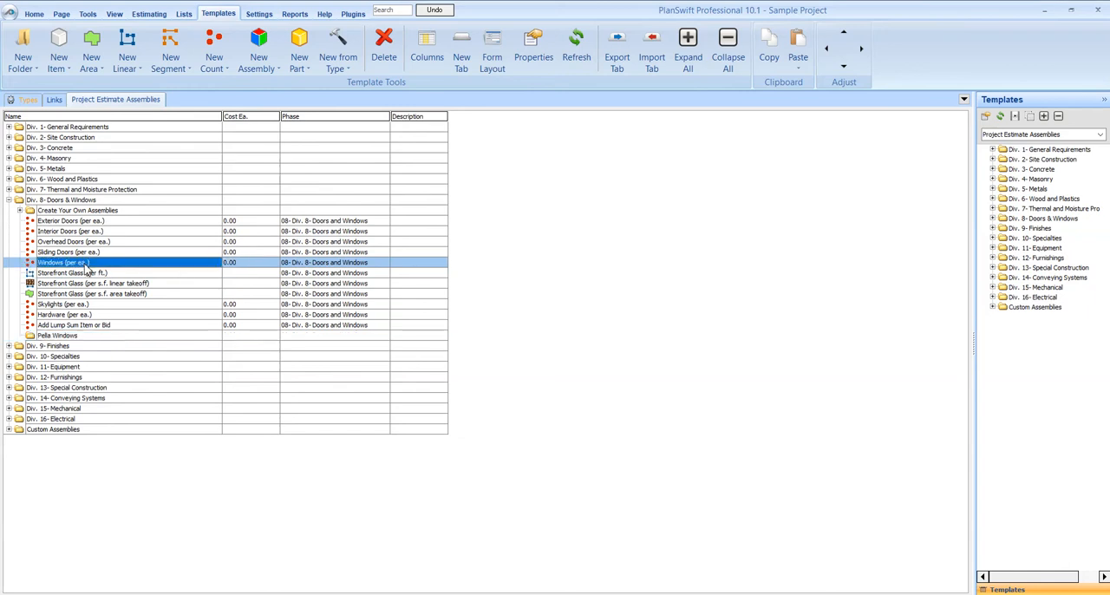
pyautogui.rightClick(88, 264)
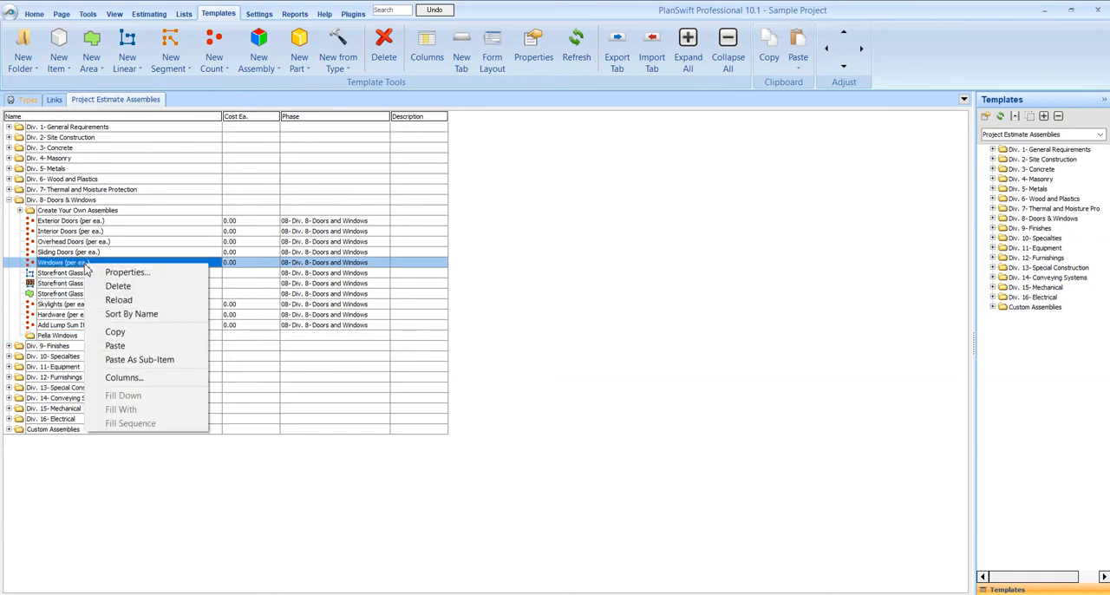
pyautogui.click(114, 333)
pyautogui.click(84, 335)
pyautogui.rightClick(84, 335)
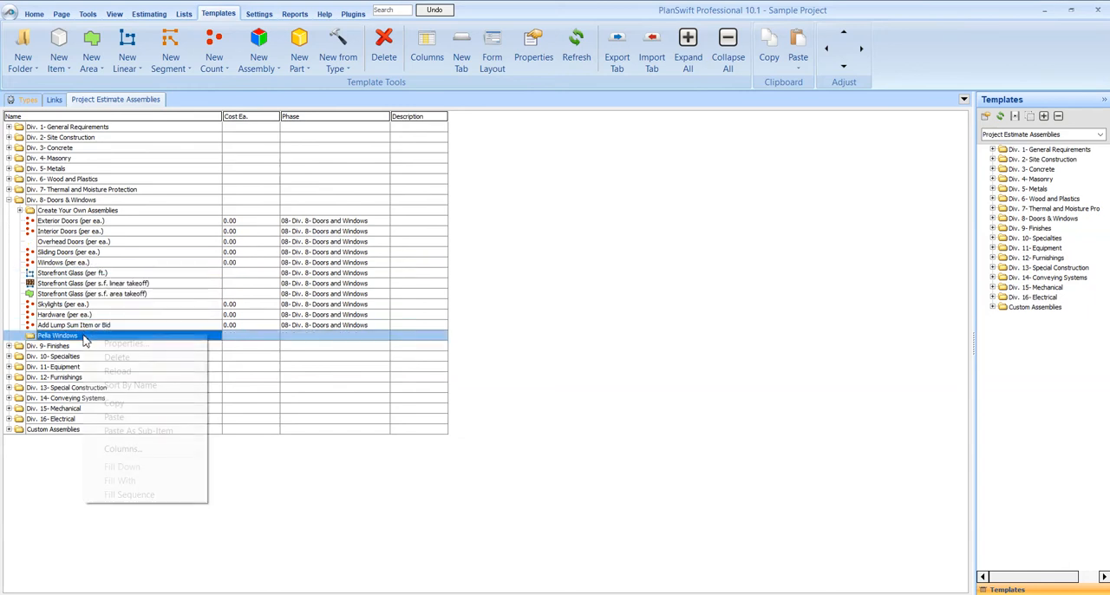
pyautogui.click(111, 431)
pyautogui.click(20, 336)
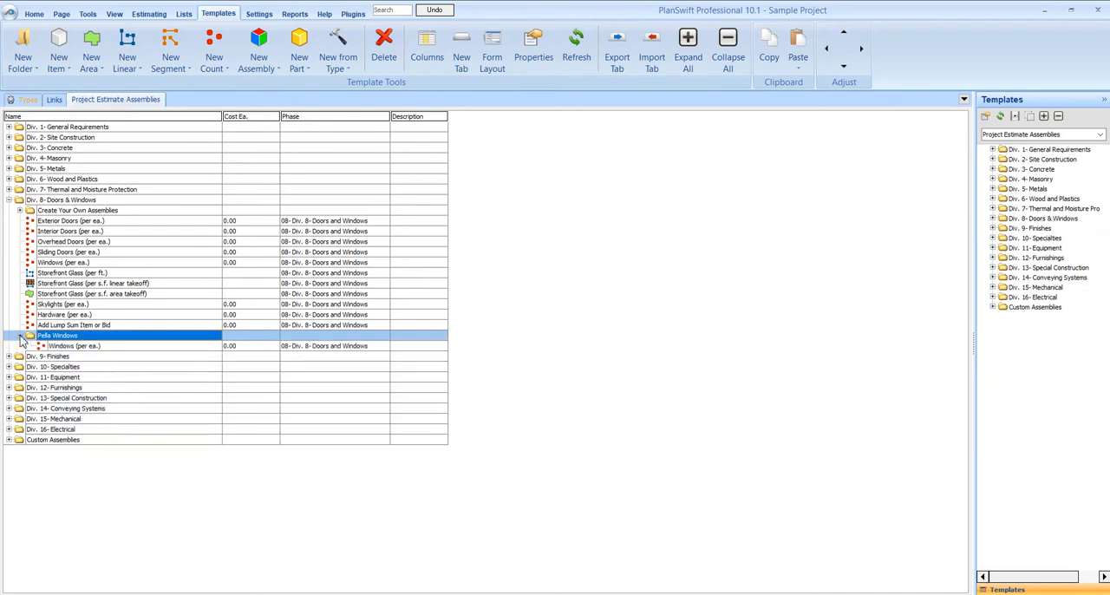
# Rename the copied window item to "Pella 3/0 x 3/0 White Vinyl 1 over 1" and set its cost each to 175.
pyautogui.click(78, 346)
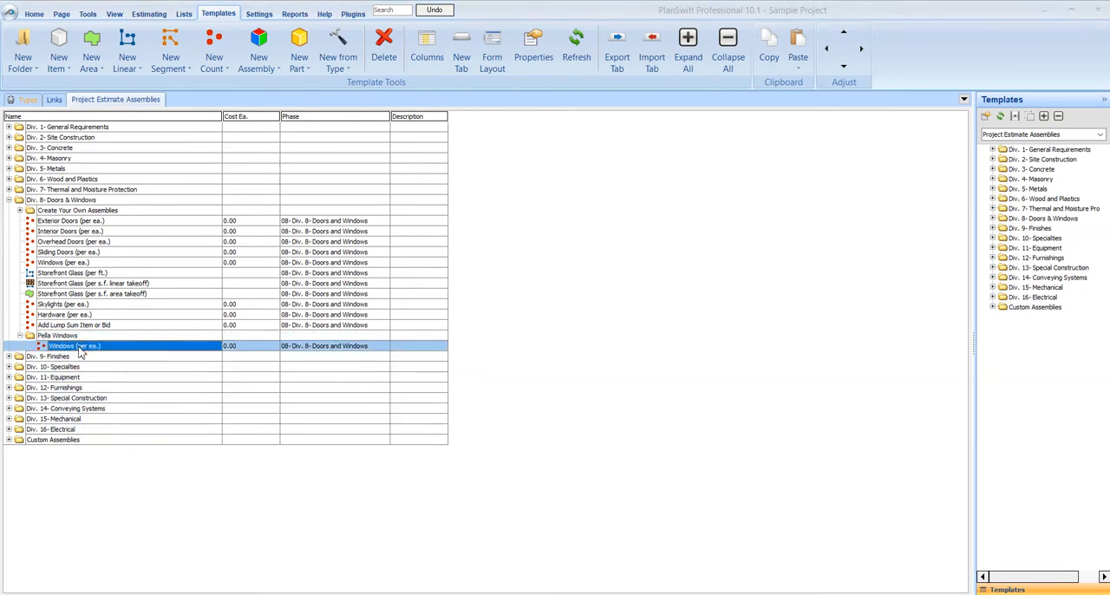
pyautogui.doubleClick(80, 347)
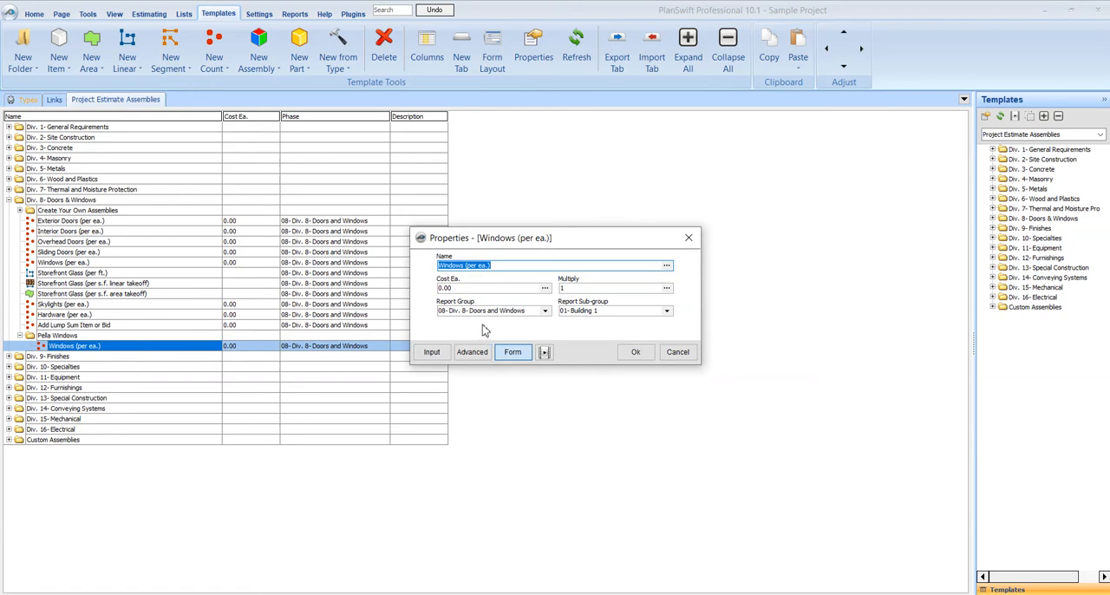
pyautogui.write('3/0 x 3/0 White Vinyl 1 over 1')
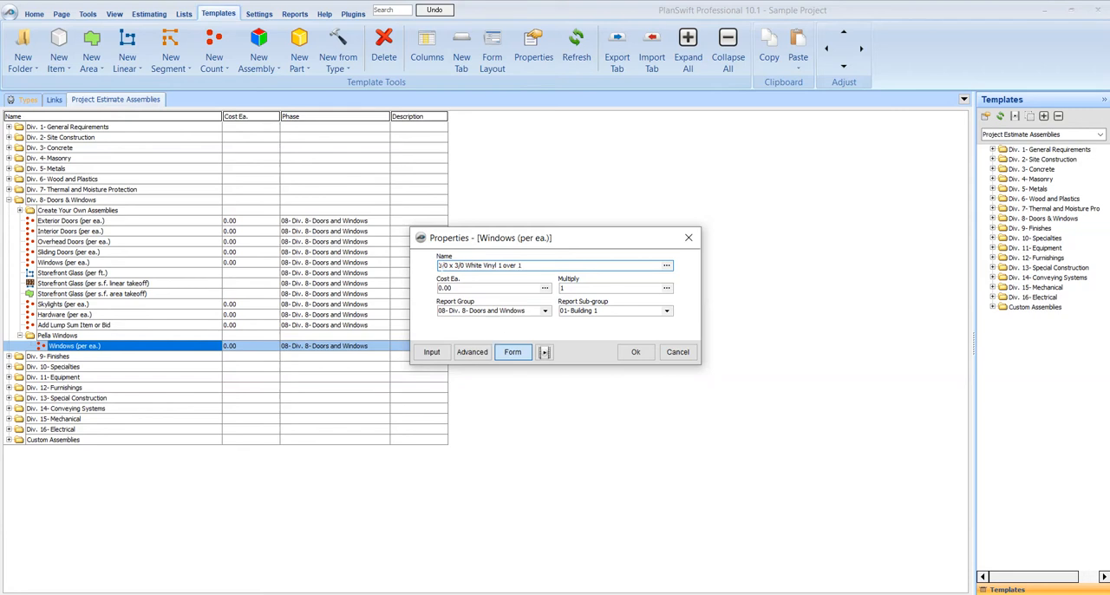
pyautogui.write('Pella')
pyautogui.press('Tab')
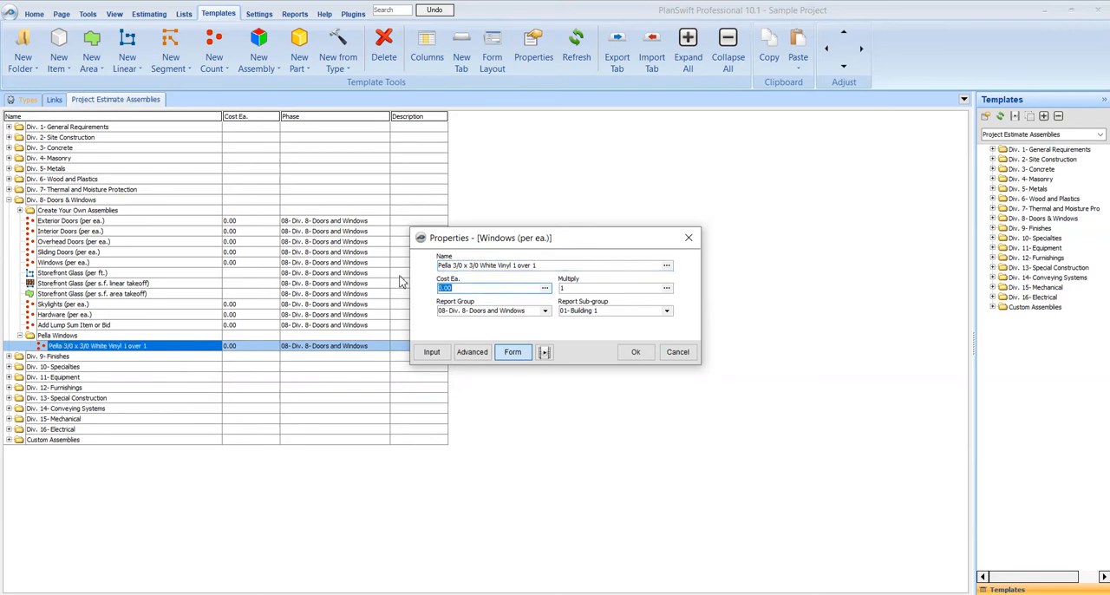
pyautogui.write('175')
pyautogui.click(635, 352)
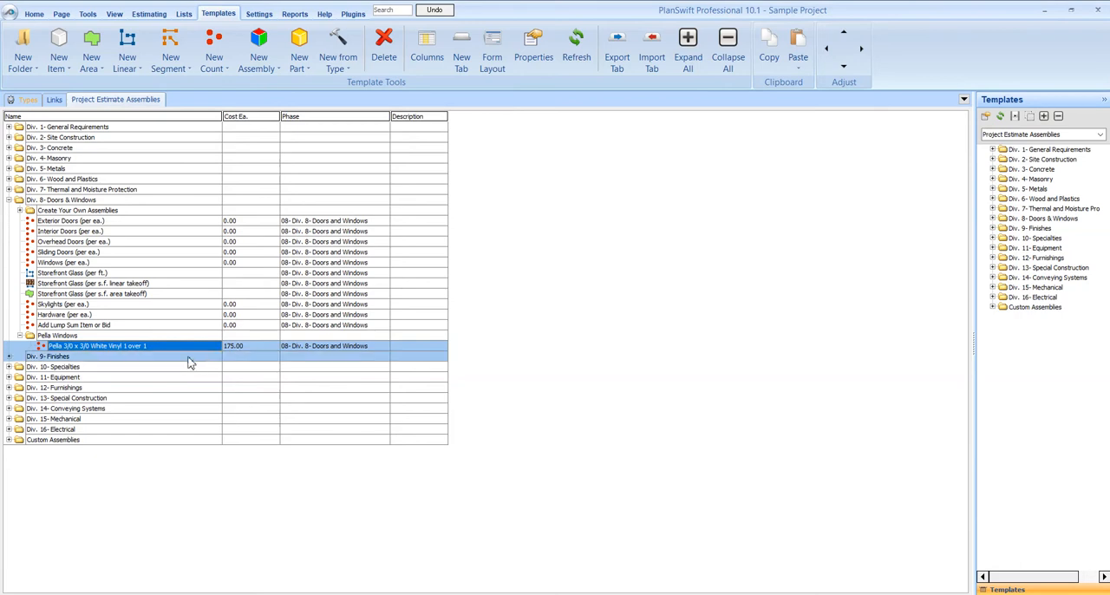
# Duplicate the Pella 3/0 x 3/0 window item within the Pella Windows folder.
pyautogui.rightClick(100, 349)
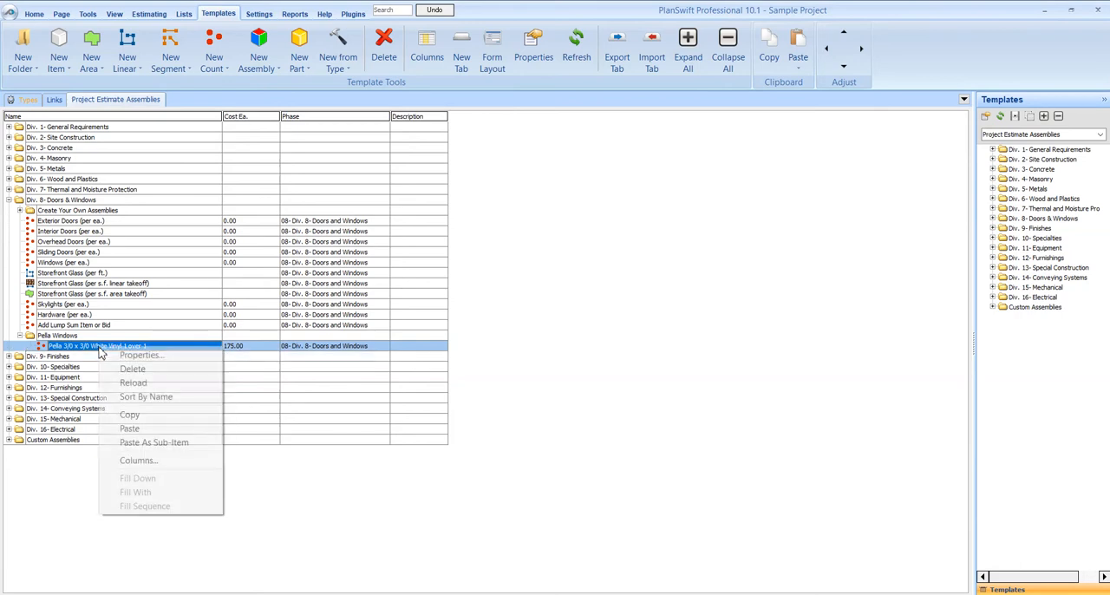
pyautogui.click(130, 414)
pyautogui.click(78, 336)
pyautogui.rightClick(79, 344)
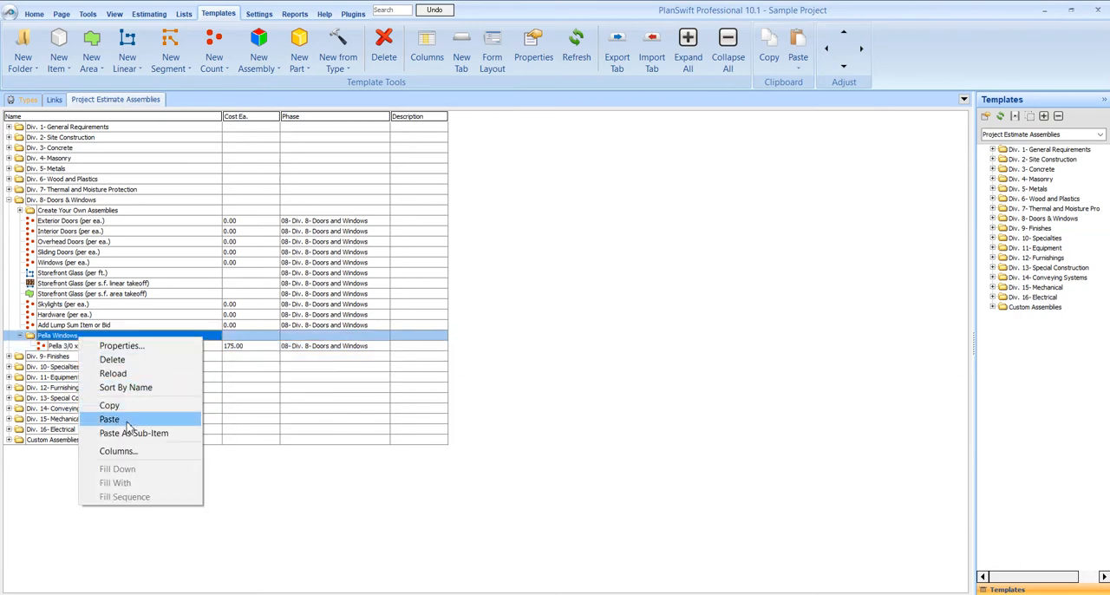
pyautogui.click(124, 420)
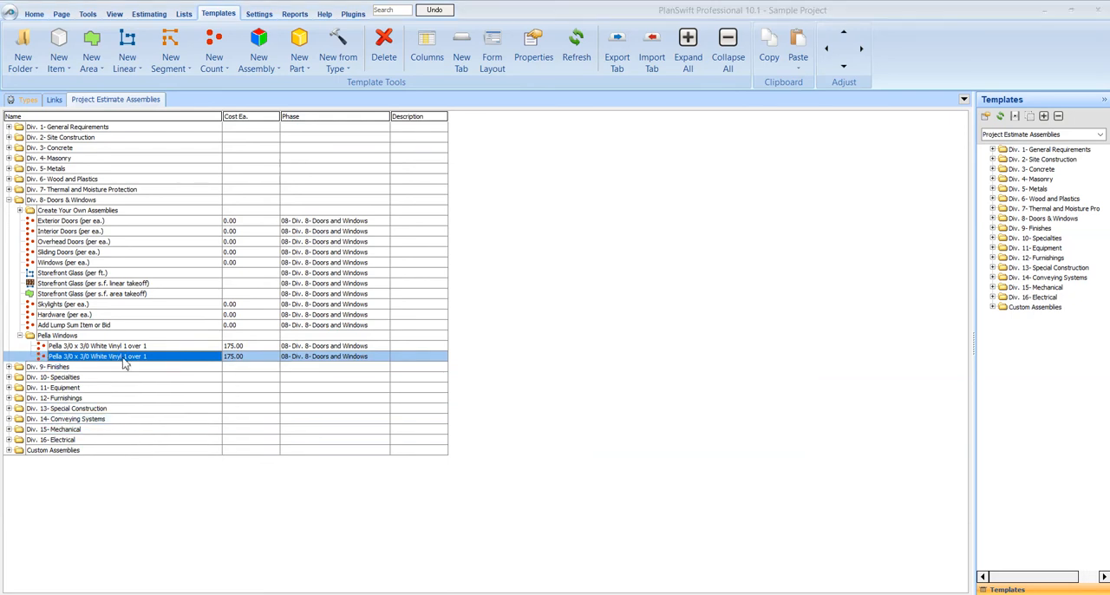
# Rename the duplicate to "Pella 3/0 x 4/0 White Vinyl 1 over 1" and set its cost each to 200.
pyautogui.doubleClick(112, 359)
pyautogui.click(473, 265)
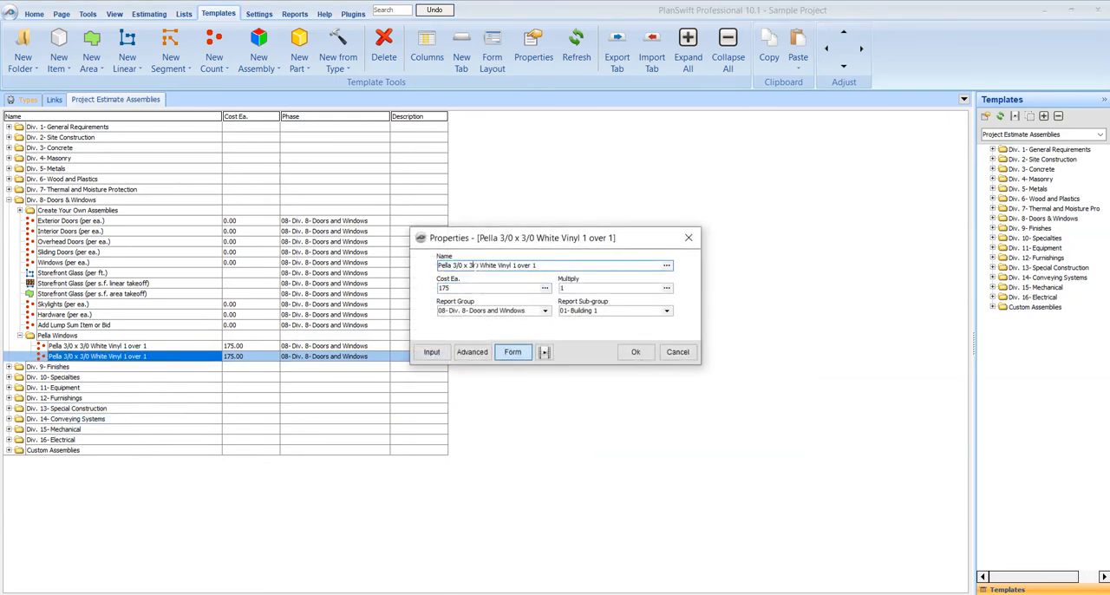
pyautogui.press('BackSpace')
pyautogui.write('4')
pyautogui.press('Tab')
pyautogui.write('2')
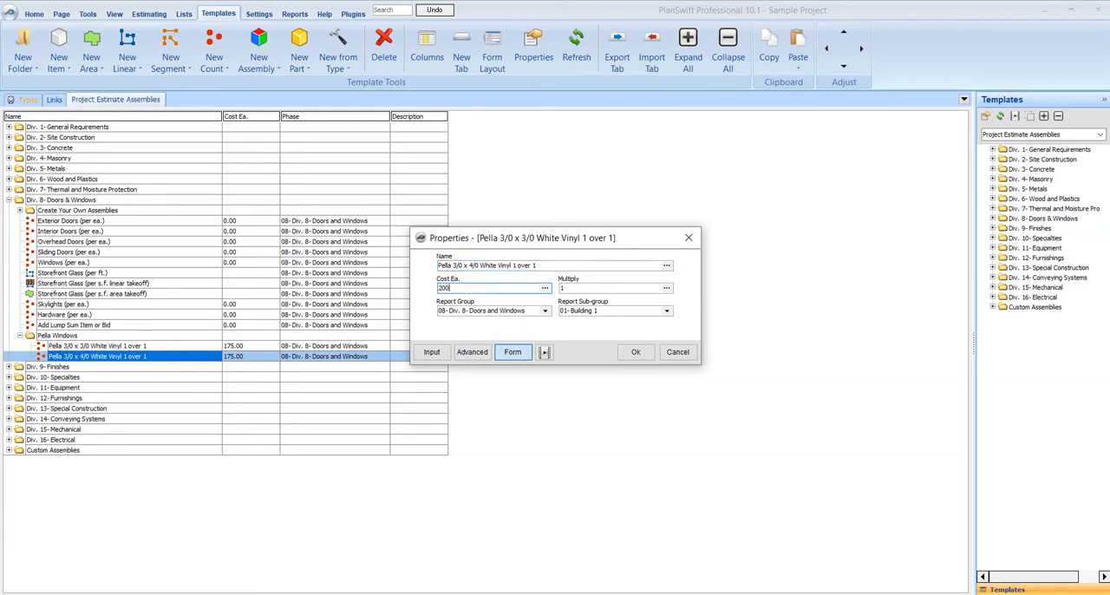
pyautogui.click(634, 352)
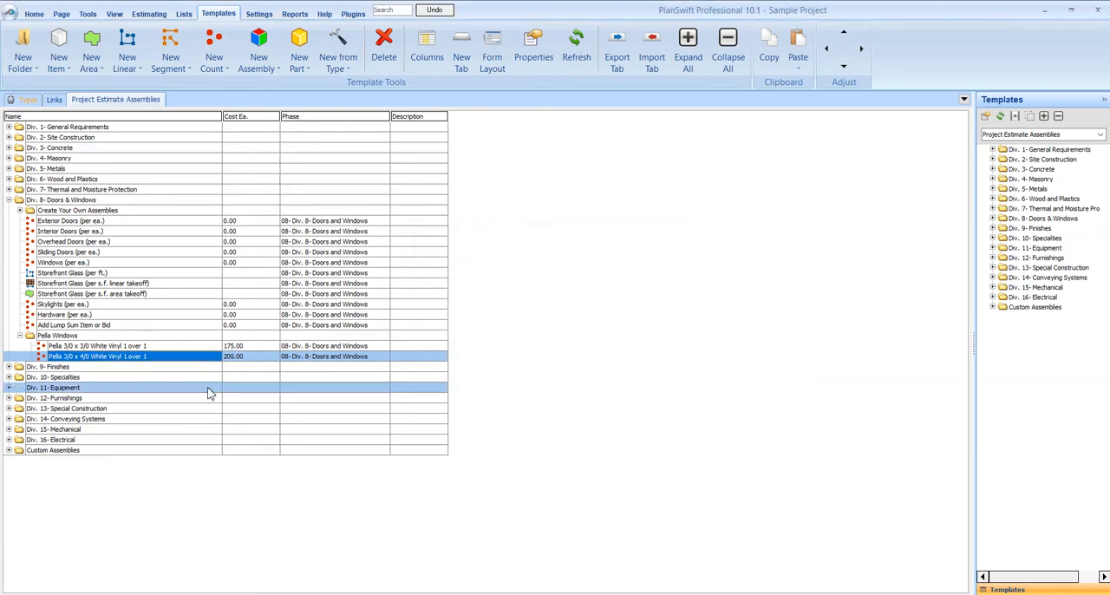
# Add another pasted copy to the Pella Windows folder as "Pella 3/0 x 6/0 White Vinyl 1 over 1" with cost each 225.
pyautogui.rightClick(110, 337)
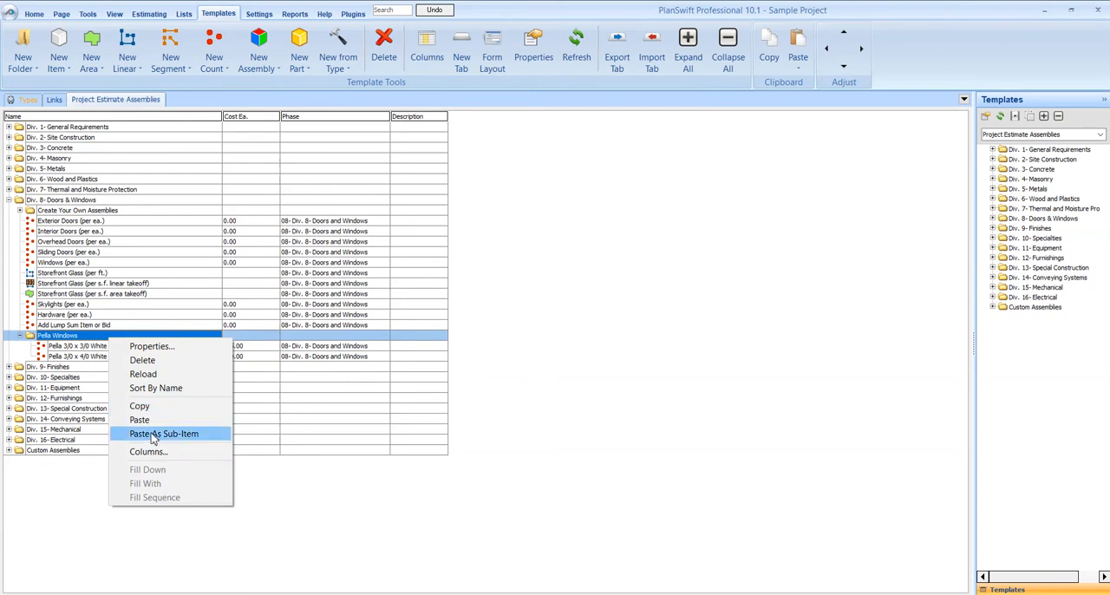
pyautogui.click(152, 436)
pyautogui.doubleClick(91, 367)
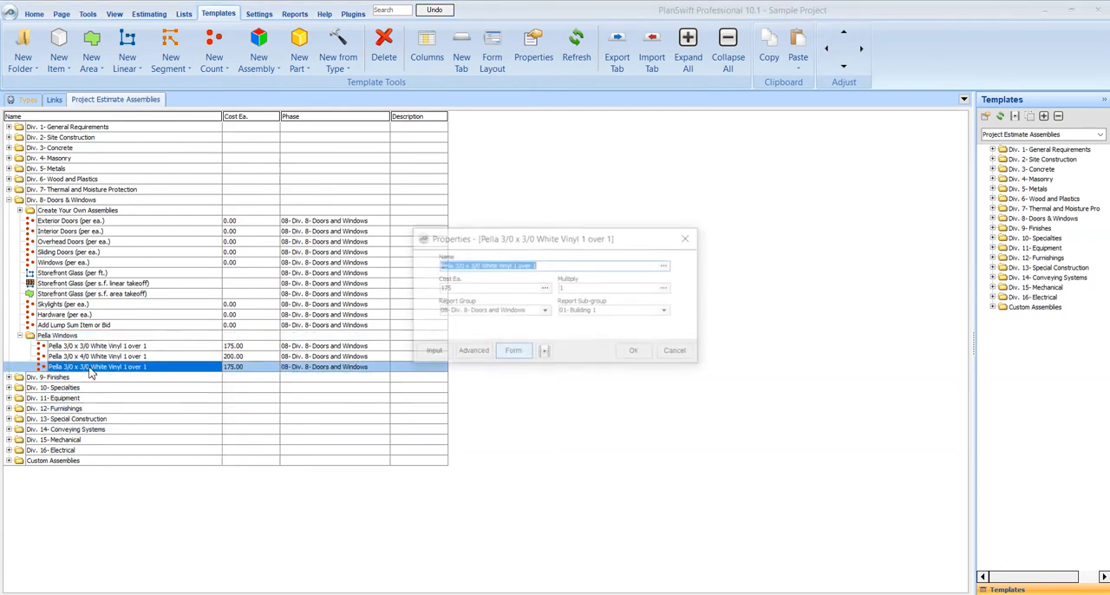
pyautogui.click(471, 266)
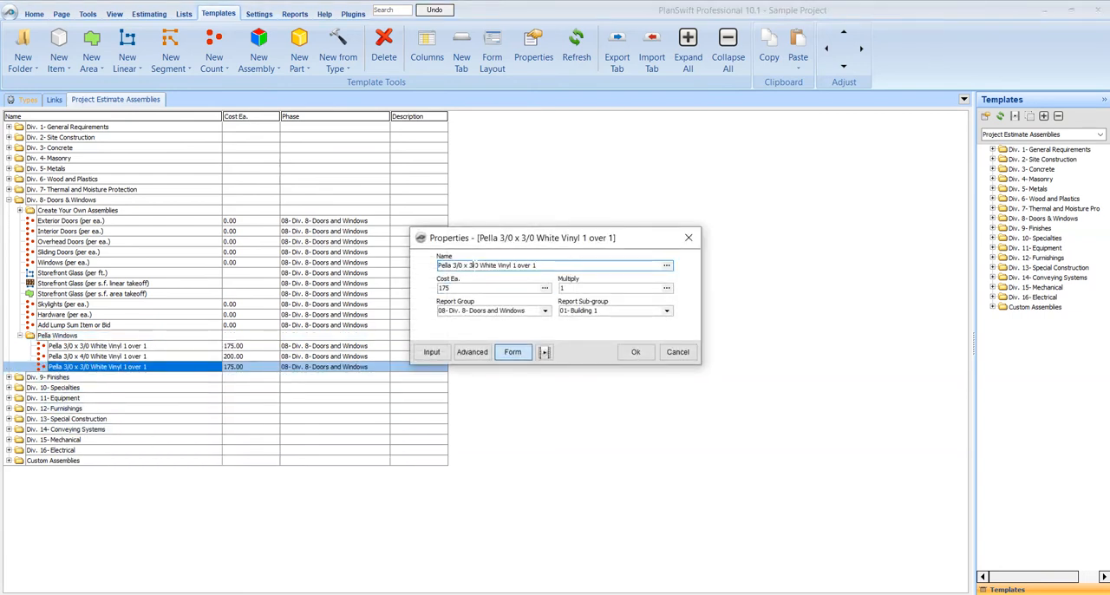
pyautogui.press('BackSpace')
pyautogui.write('6')
pyautogui.press('Tab')
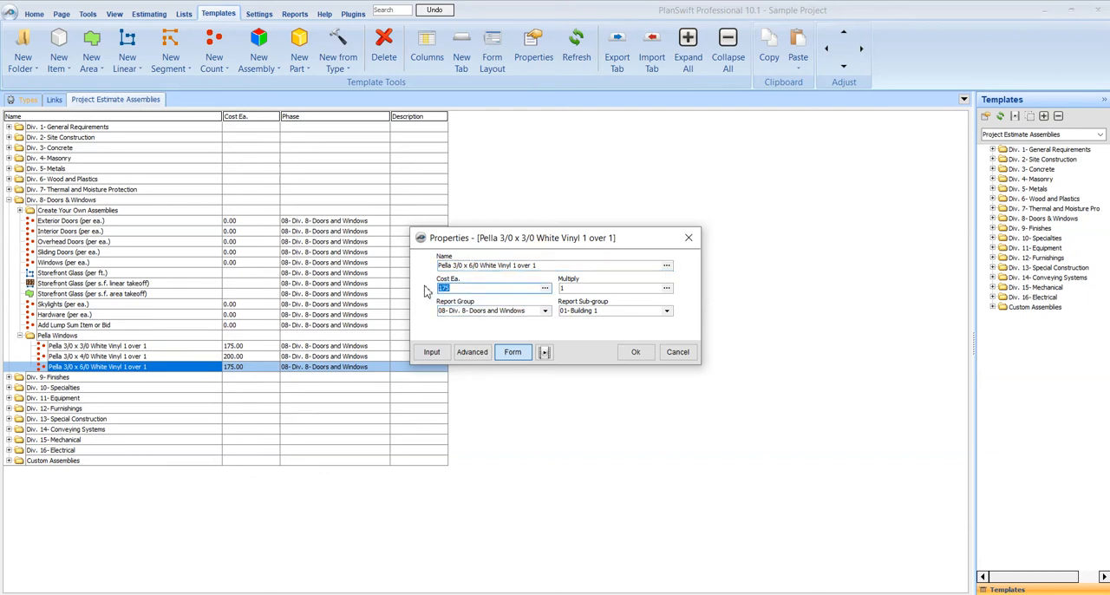
pyautogui.write('225')
pyautogui.click(636, 352)
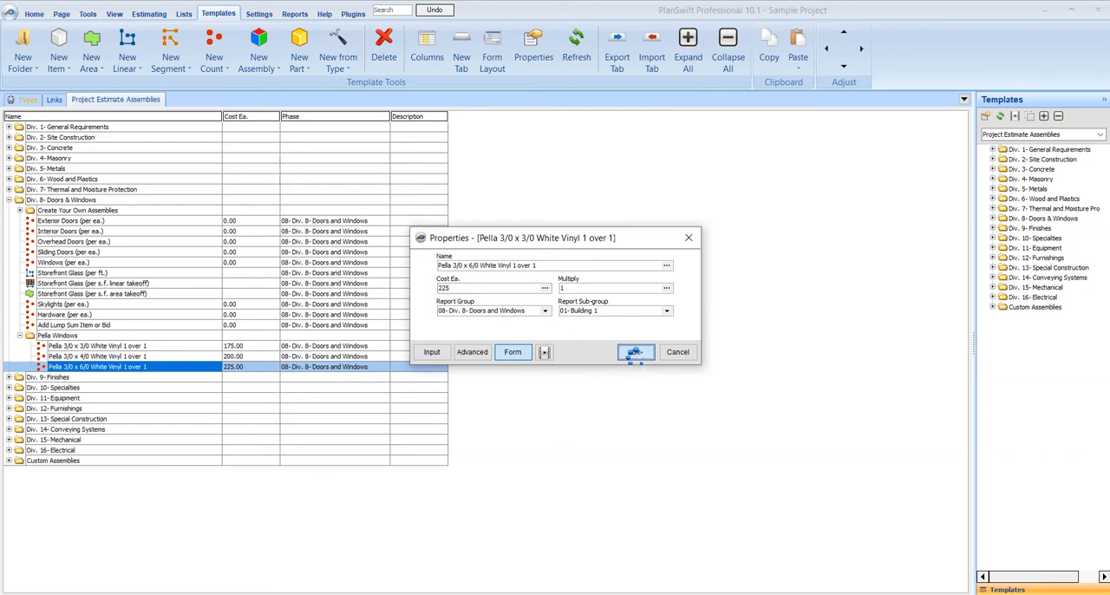
# Paste one more window copy into the Pella Windows folder and rename it "Pella 4/0 x 4/0 White Vinyl 1 over 1".
pyautogui.rightClick(70, 336)
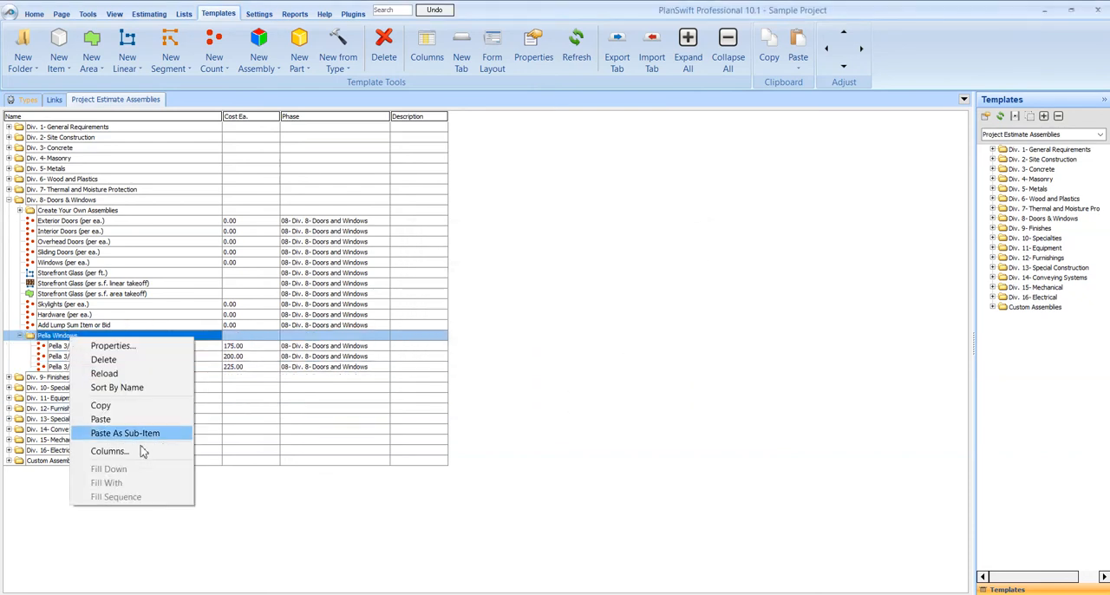
pyautogui.click(135, 433)
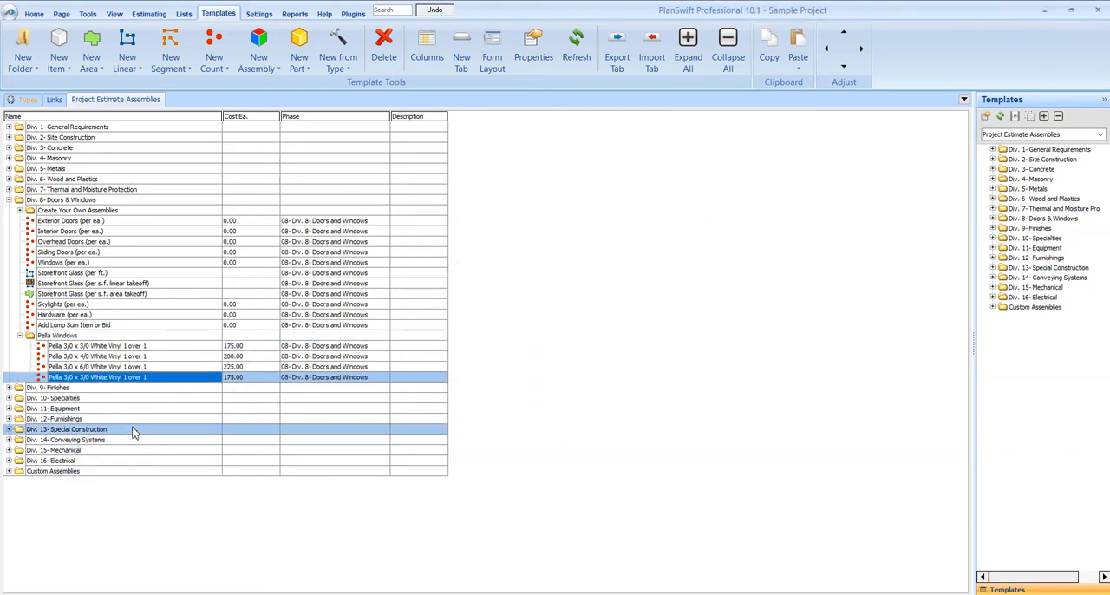
pyautogui.doubleClick(106, 379)
pyautogui.click(458, 265)
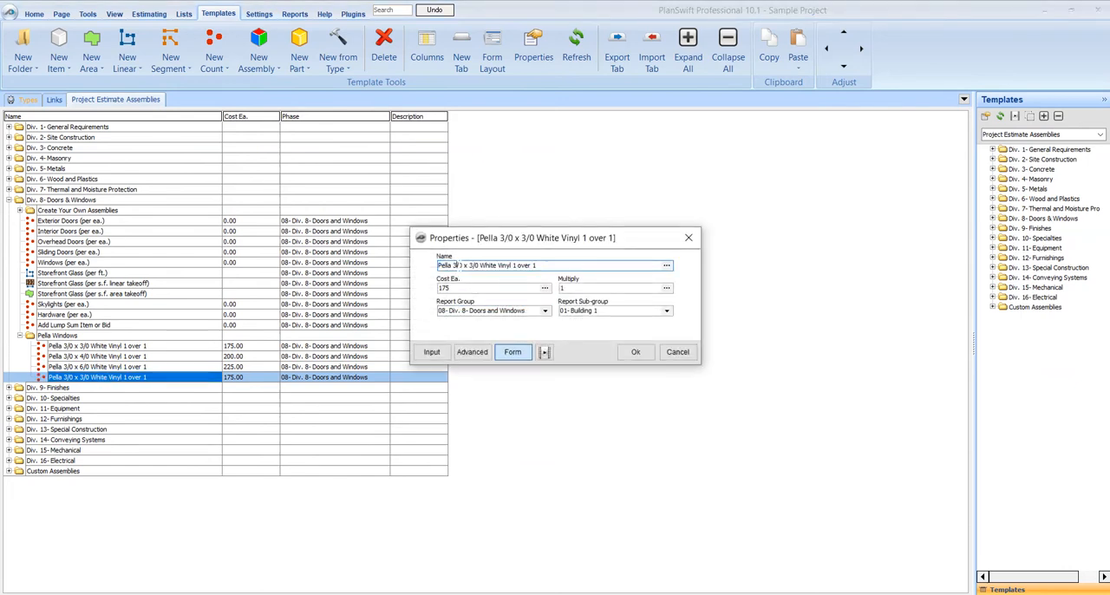
pyautogui.press('BackSpace')
pyautogui.write('4')
pyautogui.click(473, 265)
pyautogui.press('BackSpace')
pyautogui.write('4')
# Set the Pella 4/0 x 4/0 window's cost each to 250 and collapse the Pella Windows folder.
pyautogui.press('Tab')
pyautogui.write('250')
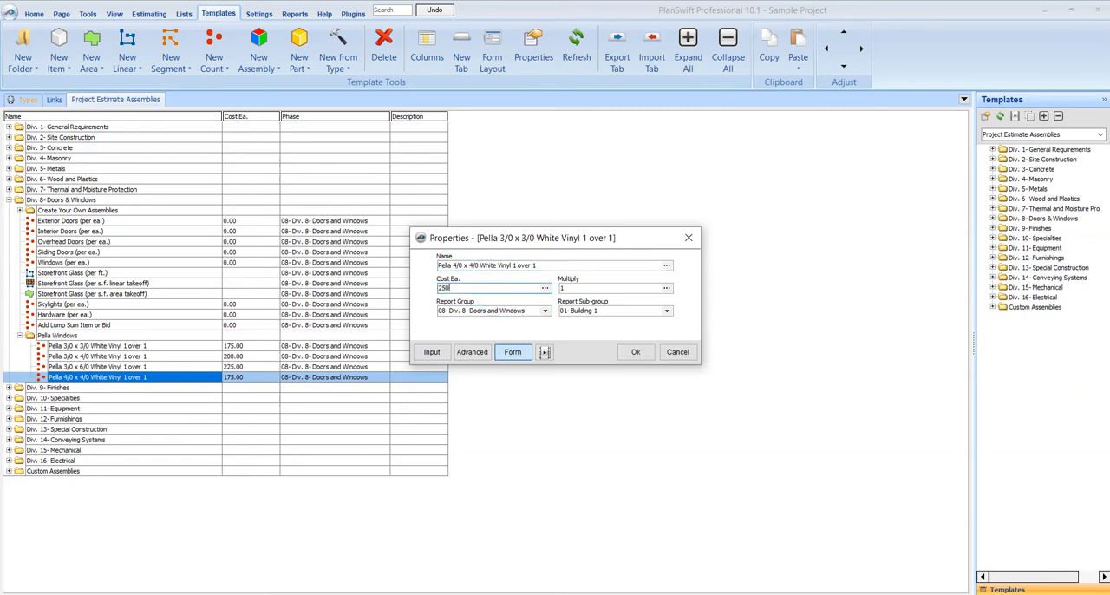
pyautogui.click(635, 351)
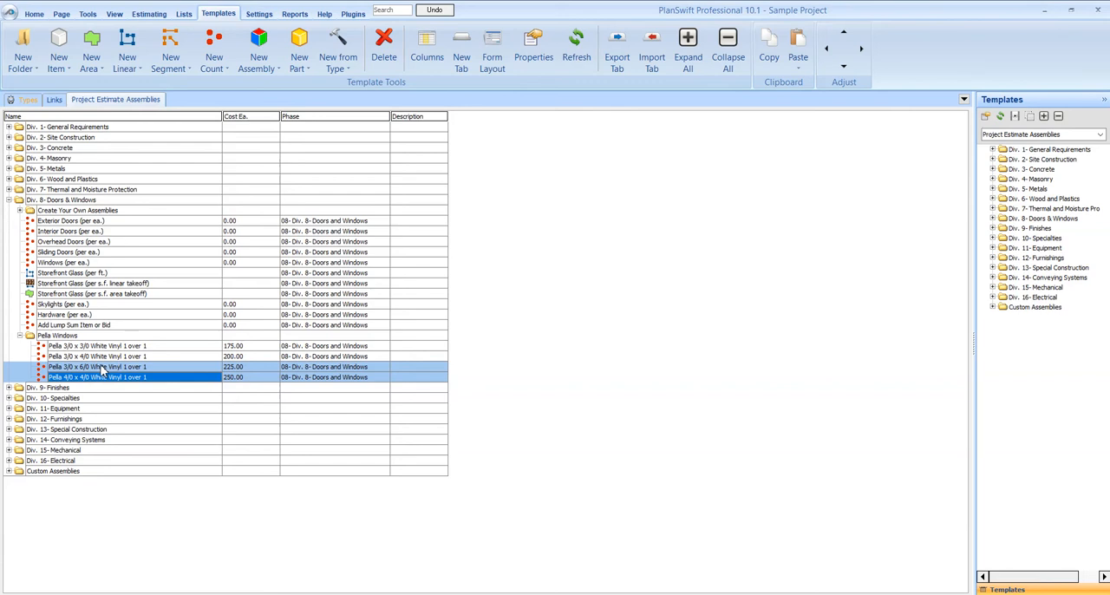
pyautogui.click(33, 335)
pyautogui.click(19, 336)
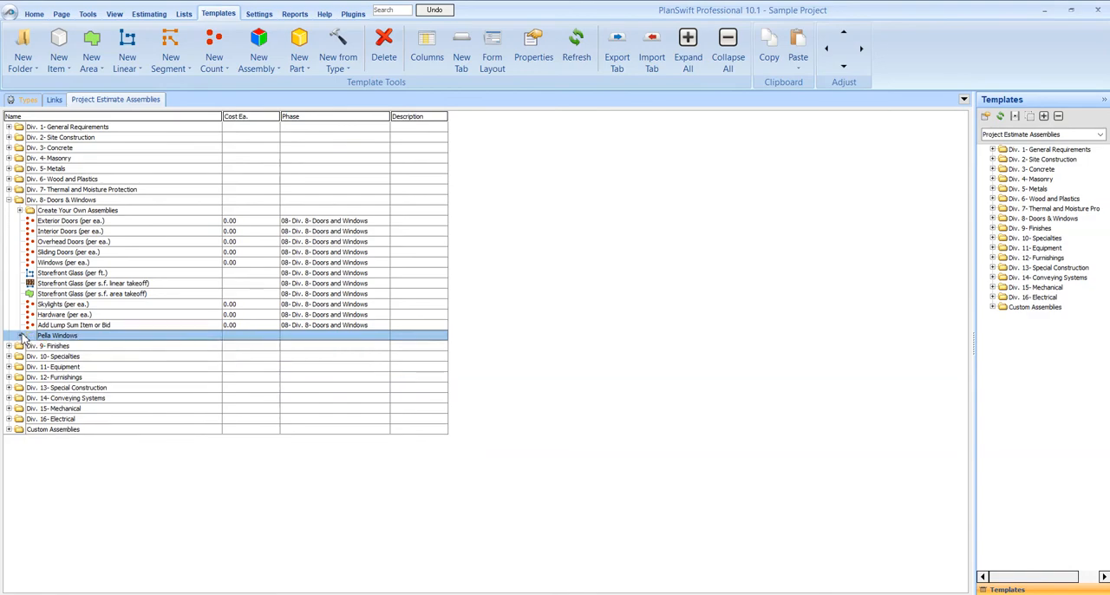
# Collapse the Div. 8- Doors & Windows folder and return to the drawing's page list at the A4.B03 takeoff items.
pyautogui.click(10, 201)
pyautogui.click(34, 15)
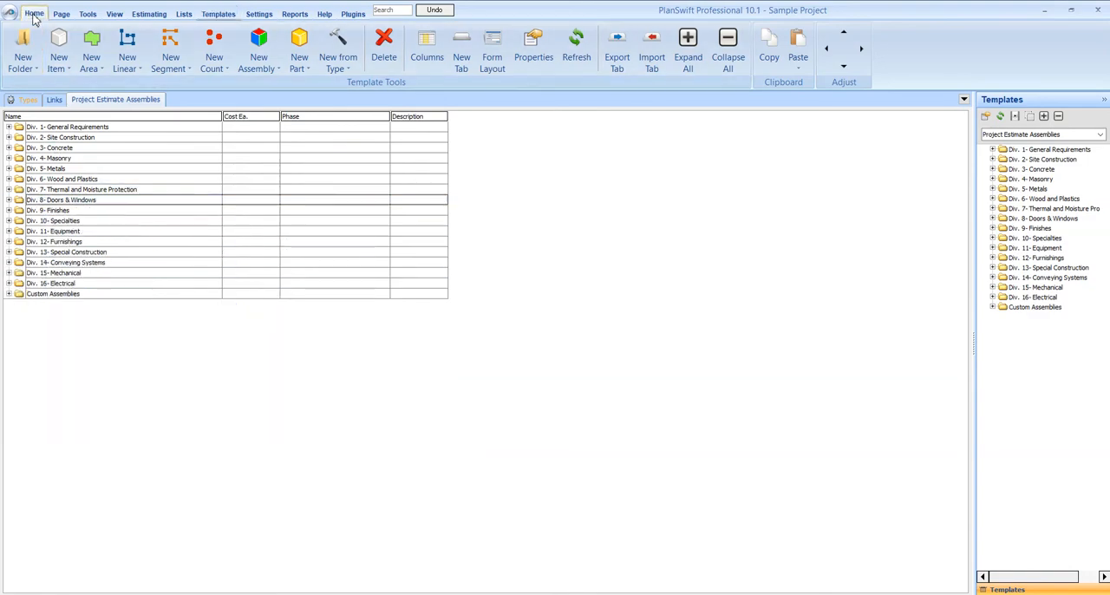
pyautogui.moveTo(417, 438); pyautogui.dragTo(595, 424)
pyautogui.scroll(-5, 559, 387)
pyautogui.scroll(-3, 143, 440)
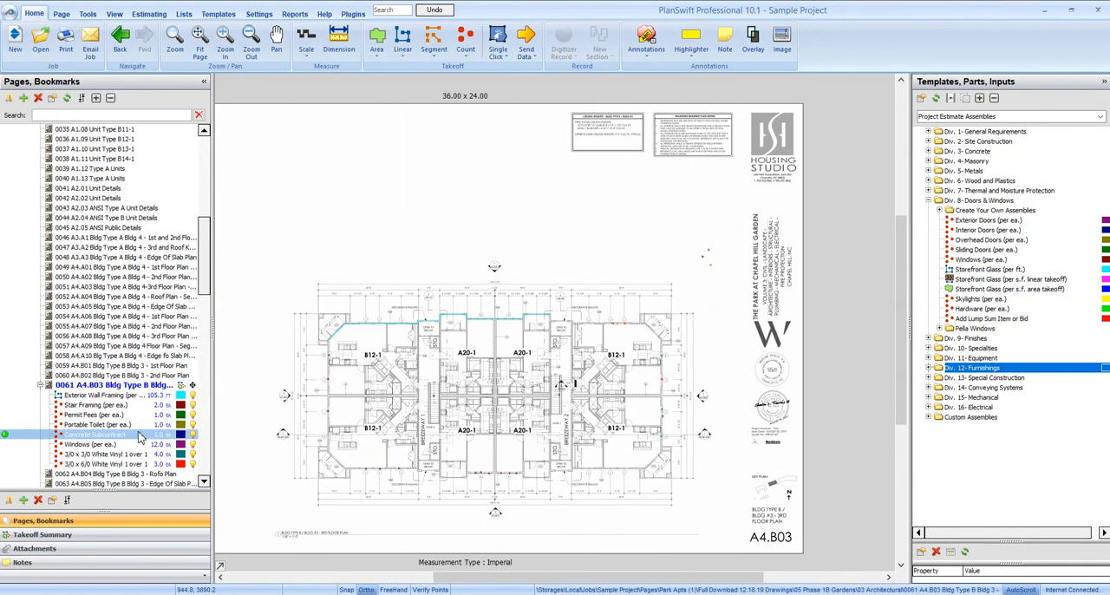
pyautogui.scroll(-2, 138, 438)
pyautogui.click(117, 337)
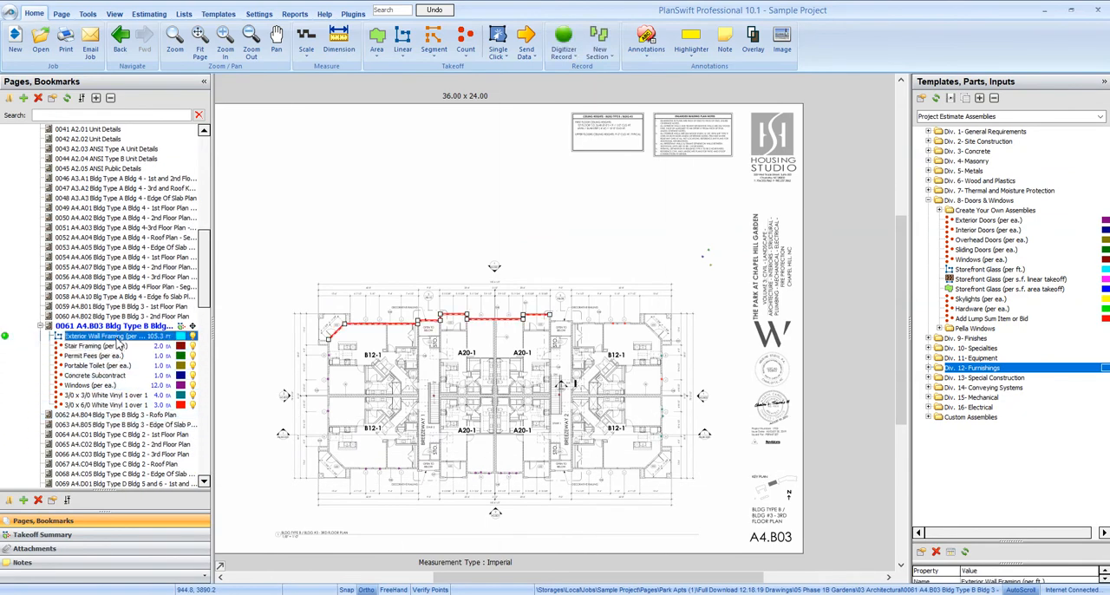
pyautogui.hotkey('shift', 'Down')
pyautogui.hotkey('shift', 'Down')
pyautogui.hotkey('shift', 'Down')
pyautogui.hotkey('shift', 'Down')
pyautogui.hotkey('shift', 'Down')
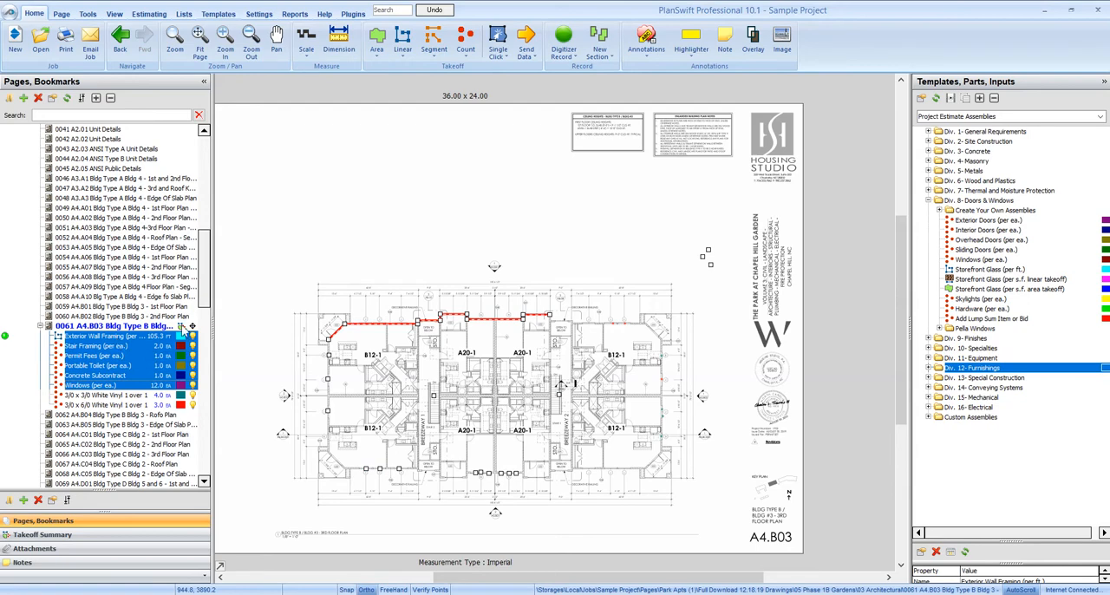
# Delete the Windows (per ea.), 3/0 x 3/0 and 3/0 x 6/0 White Vinyl 1 over 1 takeoff items from page A4.B03.
pyautogui.click(112, 386)
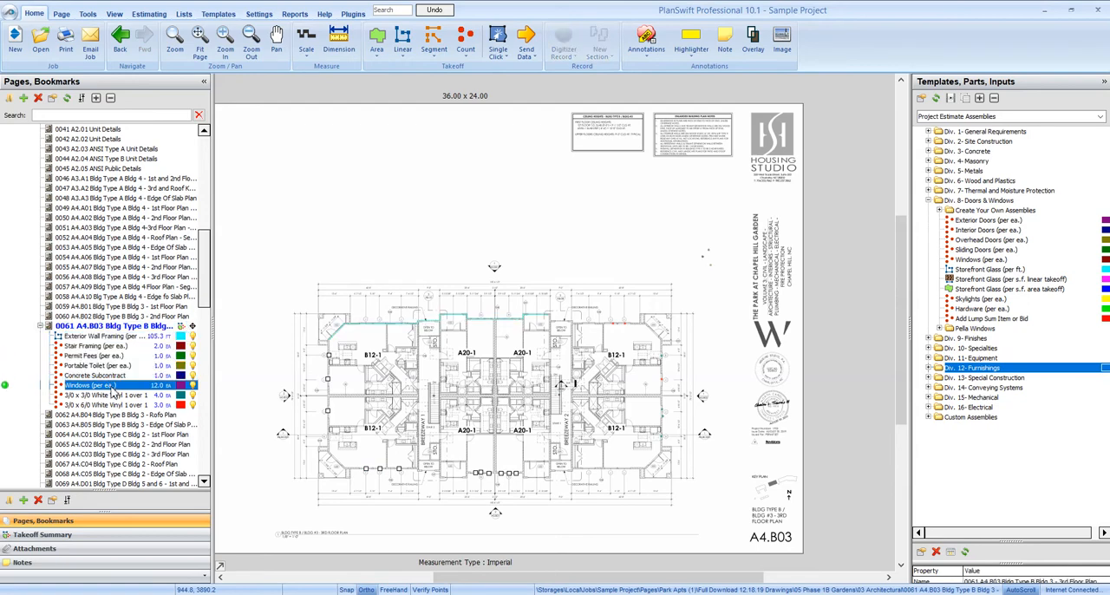
pyautogui.hotkey('shift', 'Down')
pyautogui.hotkey('shift', 'Down')
pyautogui.press('Delete')
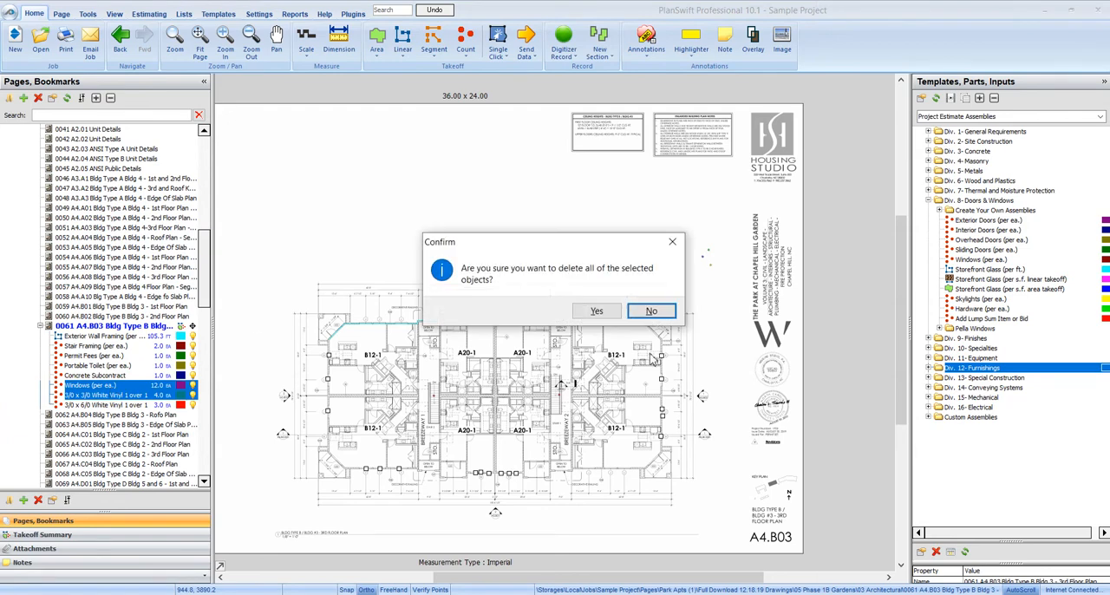
pyautogui.click(607, 318)
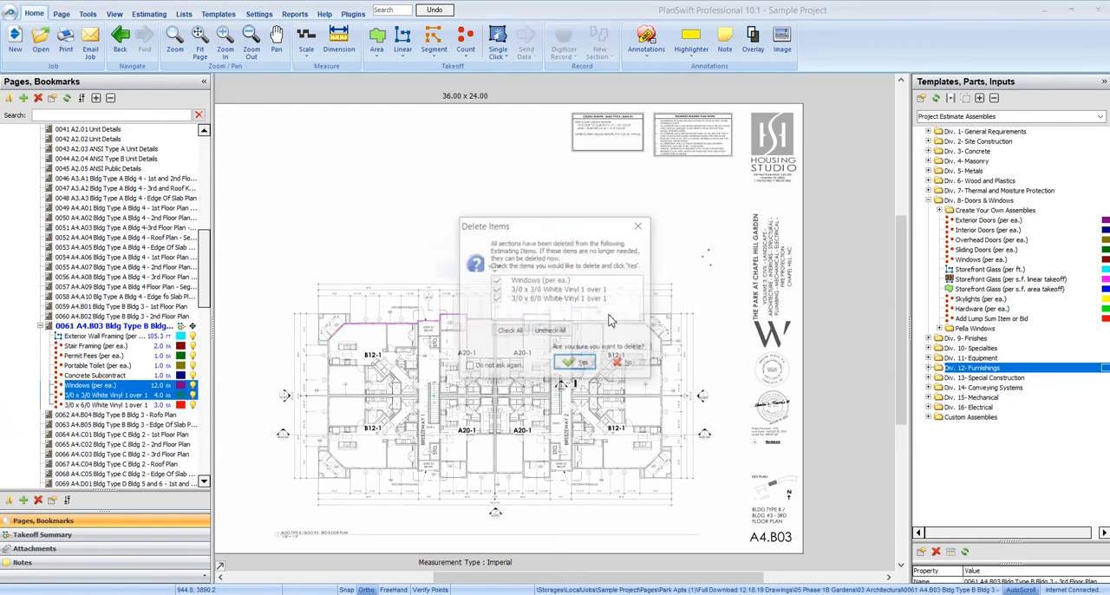
pyautogui.click(576, 363)
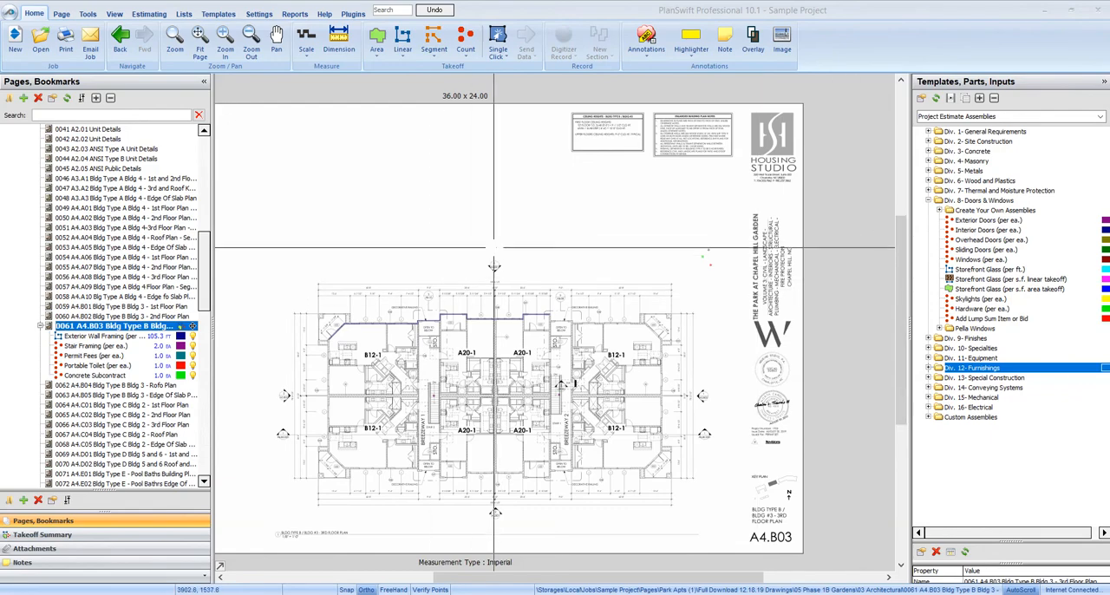
# Start a count takeoff with the Pella 3/0 x 3/0 White Vinyl 1 over 1 template, keeping its cost each of 175.
pyautogui.moveTo(496, 245); pyautogui.dragTo(526, 233)
pyautogui.scroll(4, 713, 340)
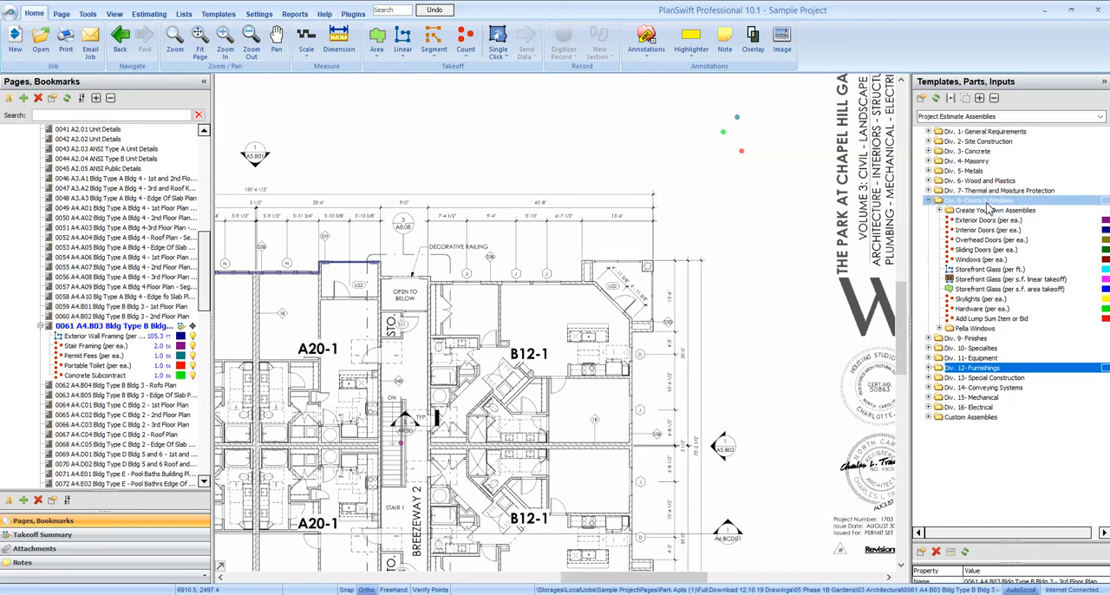
pyautogui.click(939, 331)
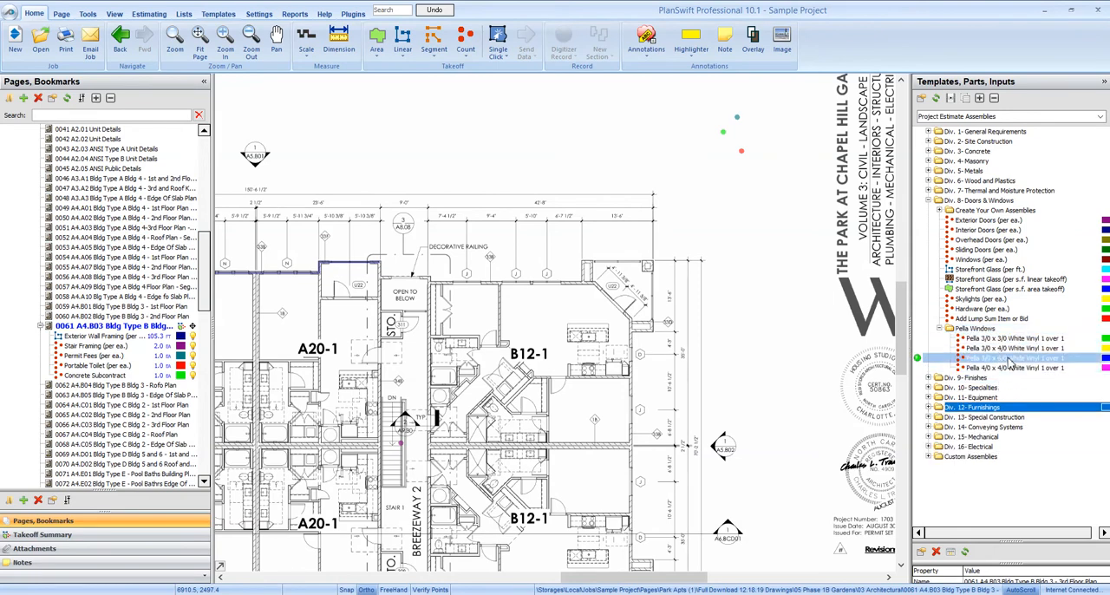
pyautogui.click(1015, 358)
pyautogui.click(978, 340)
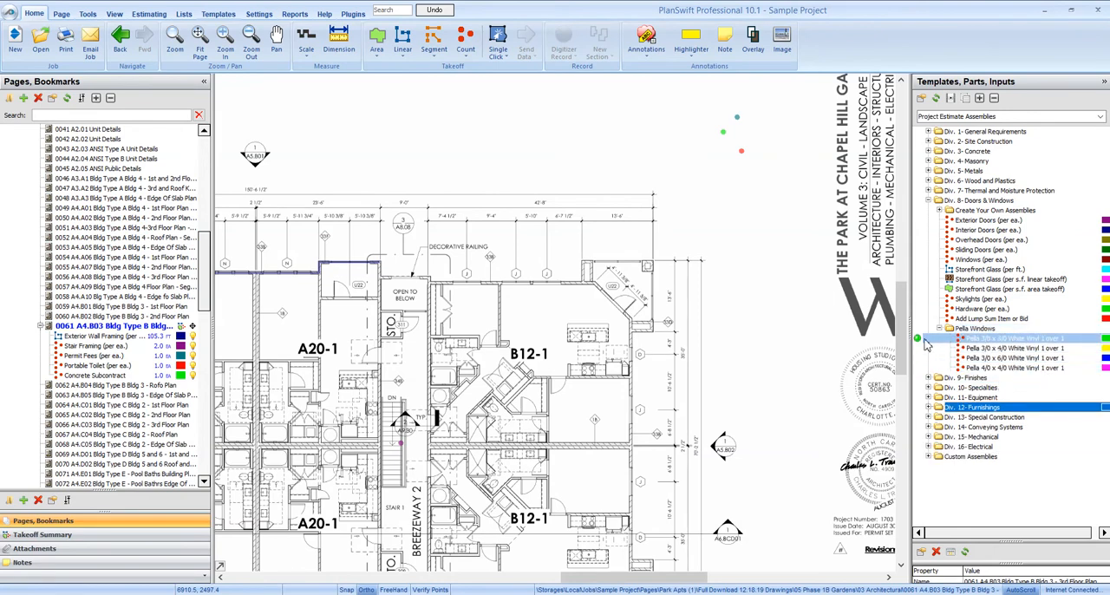
pyautogui.click(917, 340)
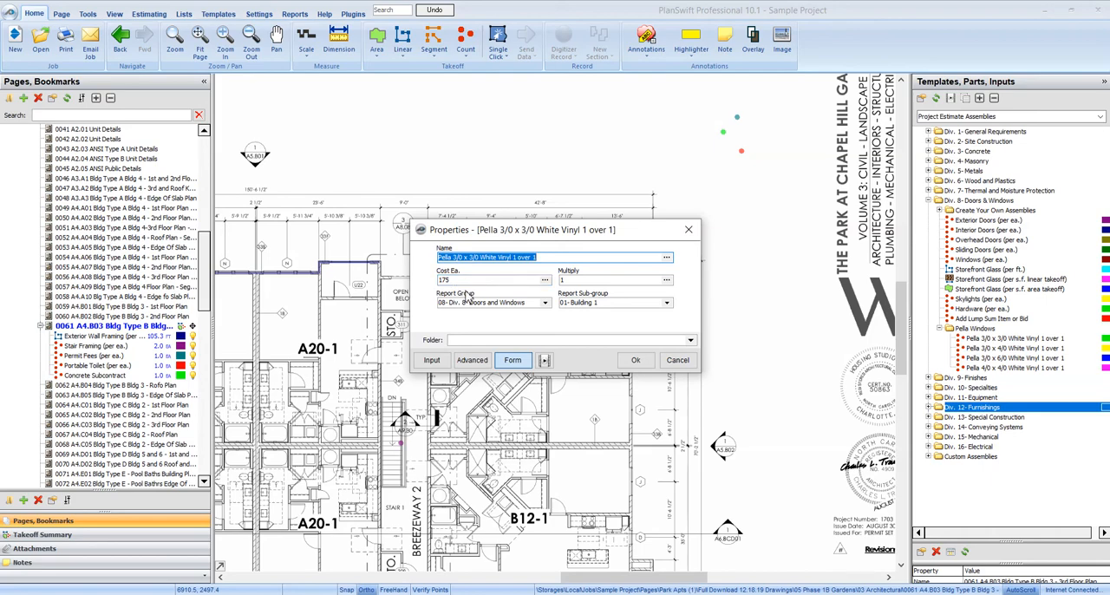
pyautogui.click(636, 359)
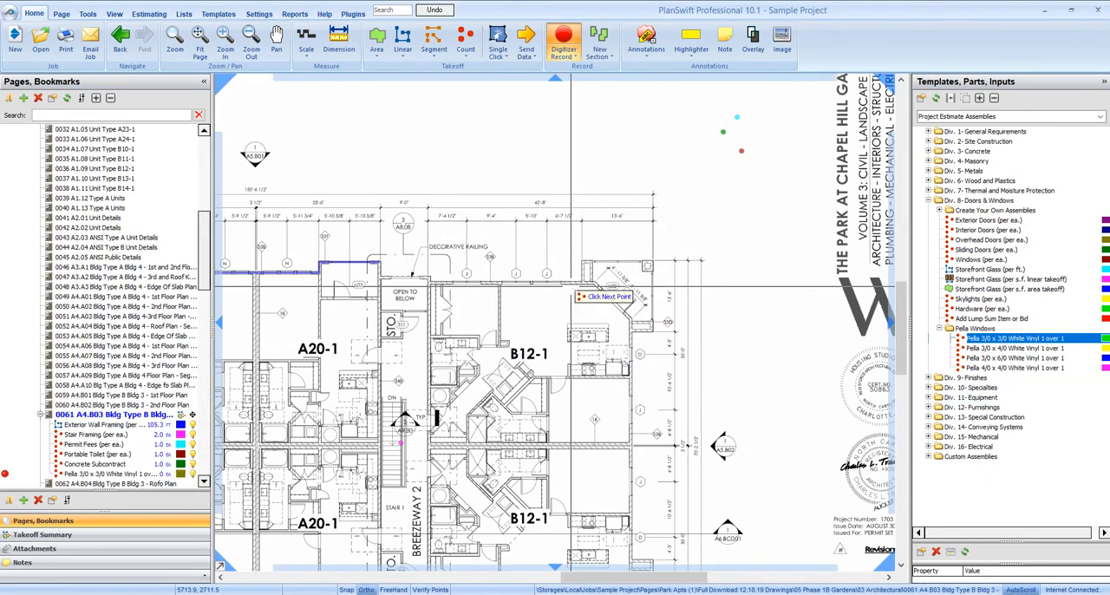
# Count six 3/0 x 3/0 windows along unit B12-1's upper exterior wall and finish recording.
pyautogui.scroll(4, 486, 286)
pyautogui.click(514, 311)
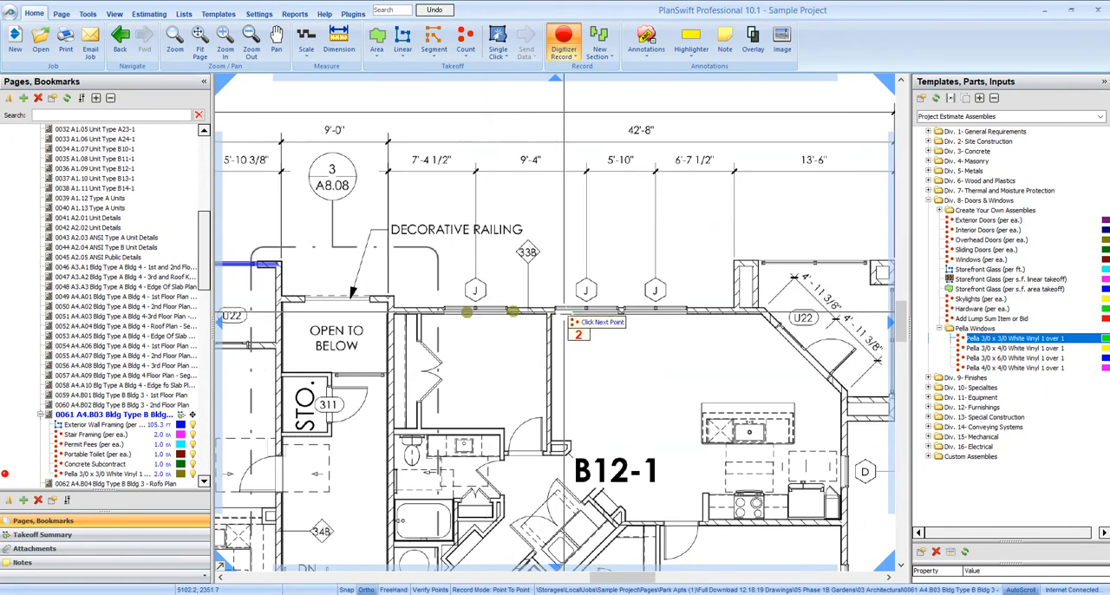
pyautogui.click(564, 309)
pyautogui.click(594, 310)
pyautogui.click(639, 310)
pyautogui.click(677, 310)
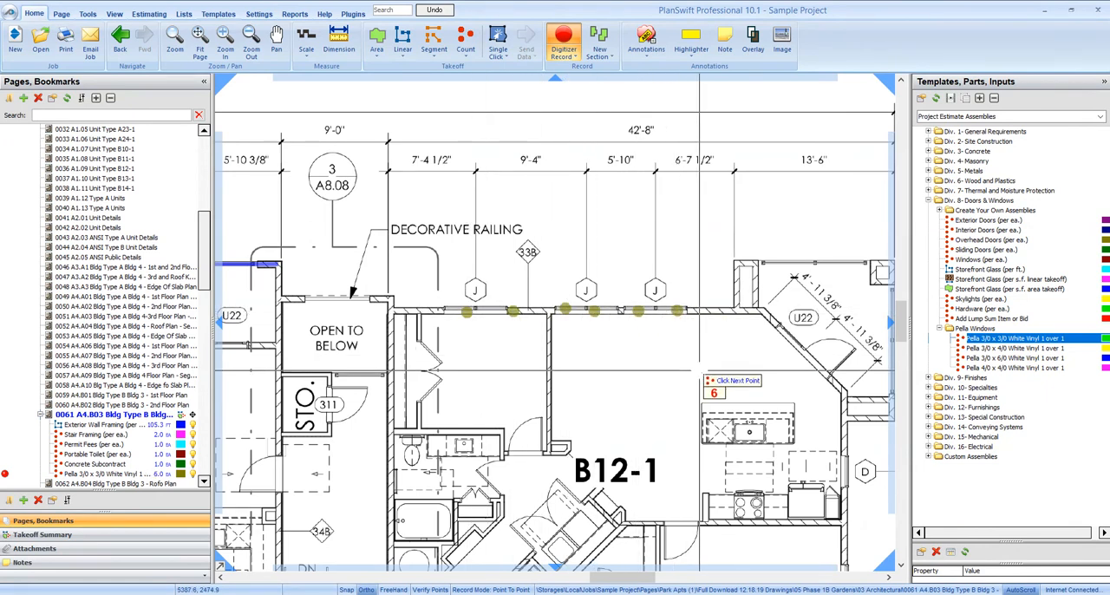
pyautogui.press('Escape')
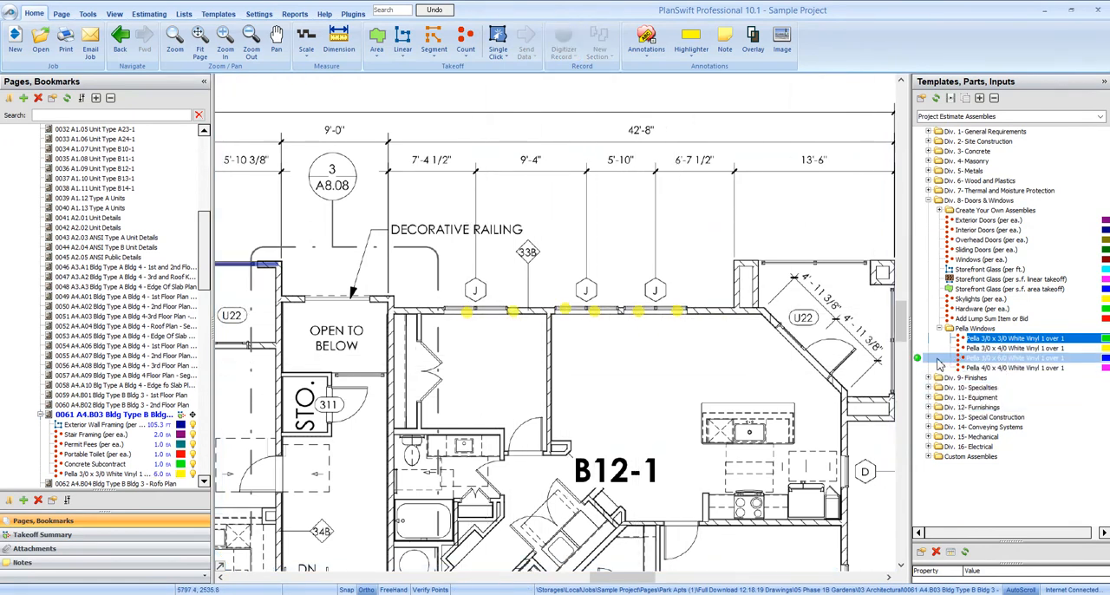
# Count four Pella 3/0 x 6/0 White Vinyl 1 over 1 windows along the B12-1 units' right exterior wall, keeping cost each 225.
pyautogui.doubleClick(938, 359)
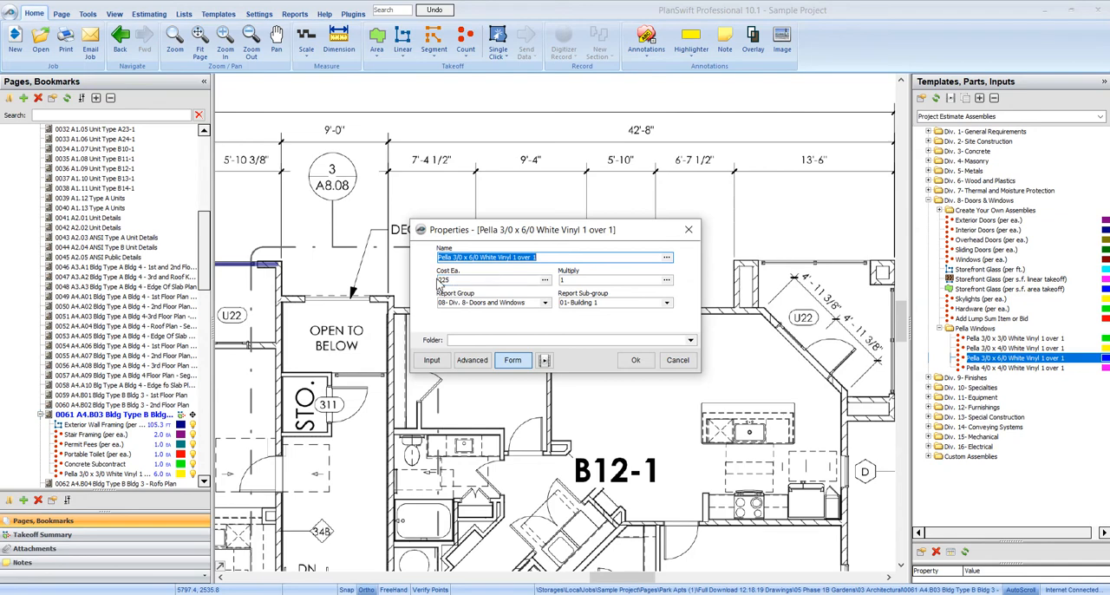
pyautogui.click(636, 361)
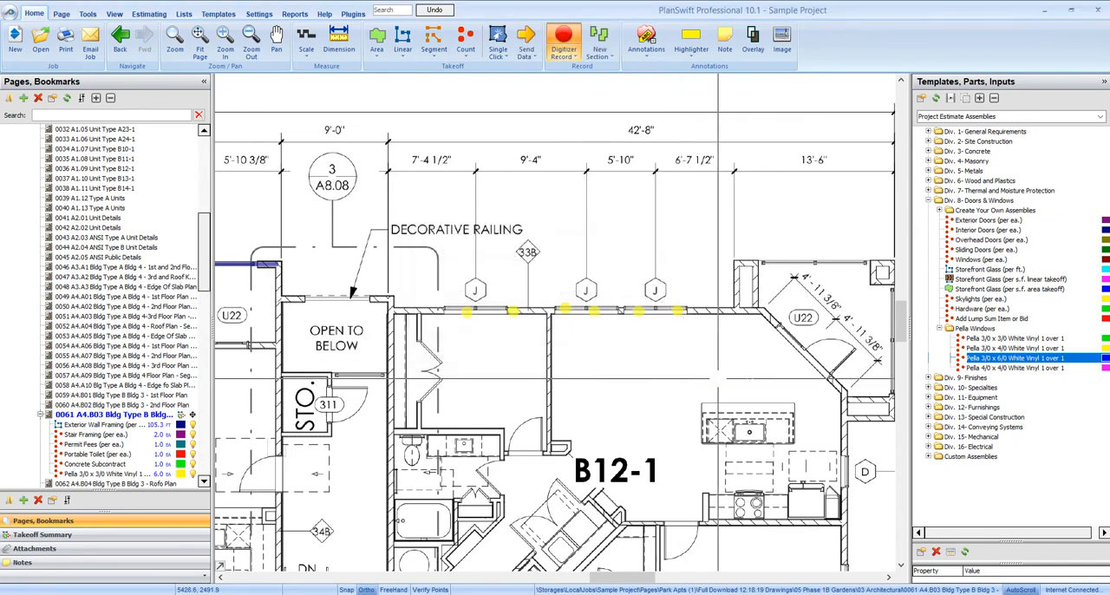
pyautogui.click(609, 368)
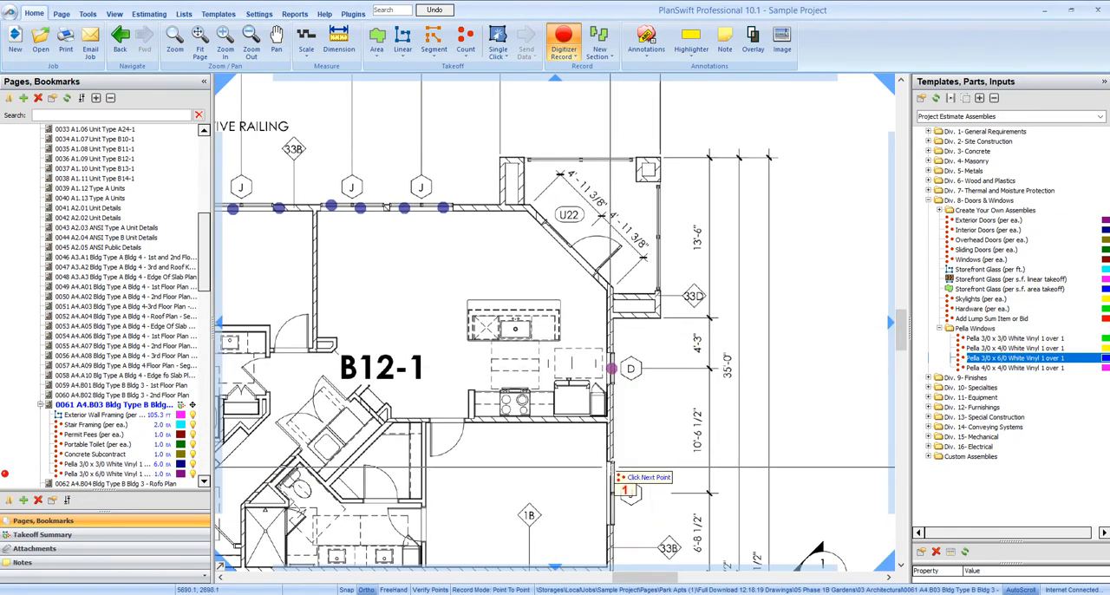
pyautogui.click(610, 471)
pyautogui.click(609, 506)
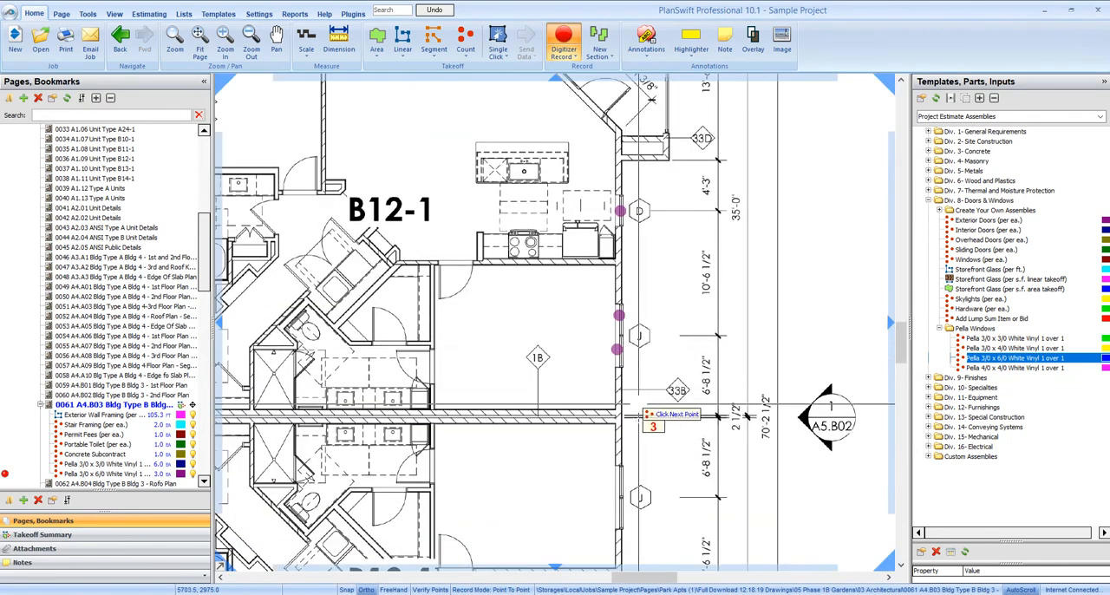
pyautogui.click(622, 478)
pyautogui.press('Escape')
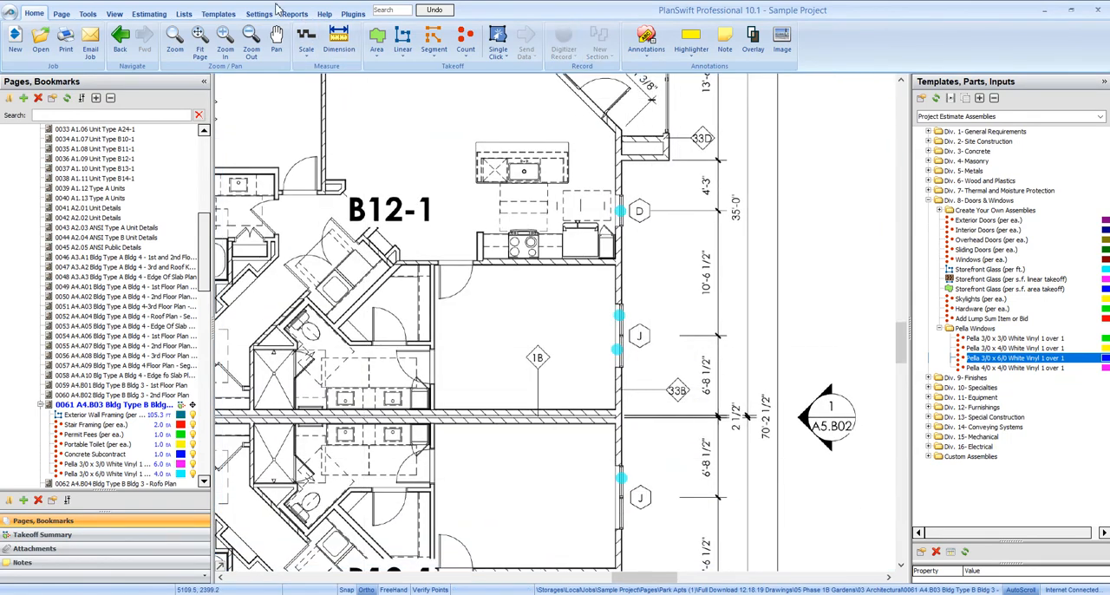
# Open the GC Estimate Report and examine the Pella window lines under Doors and Windows and the estimate totals.
pyautogui.click(295, 13)
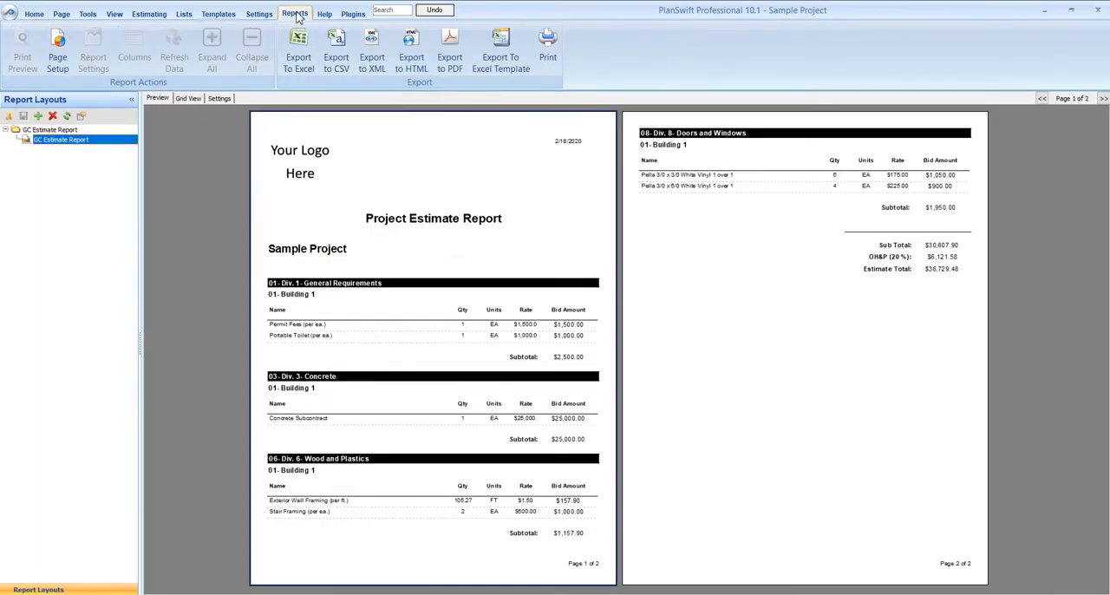
pyautogui.scroll(2, 621, 350)
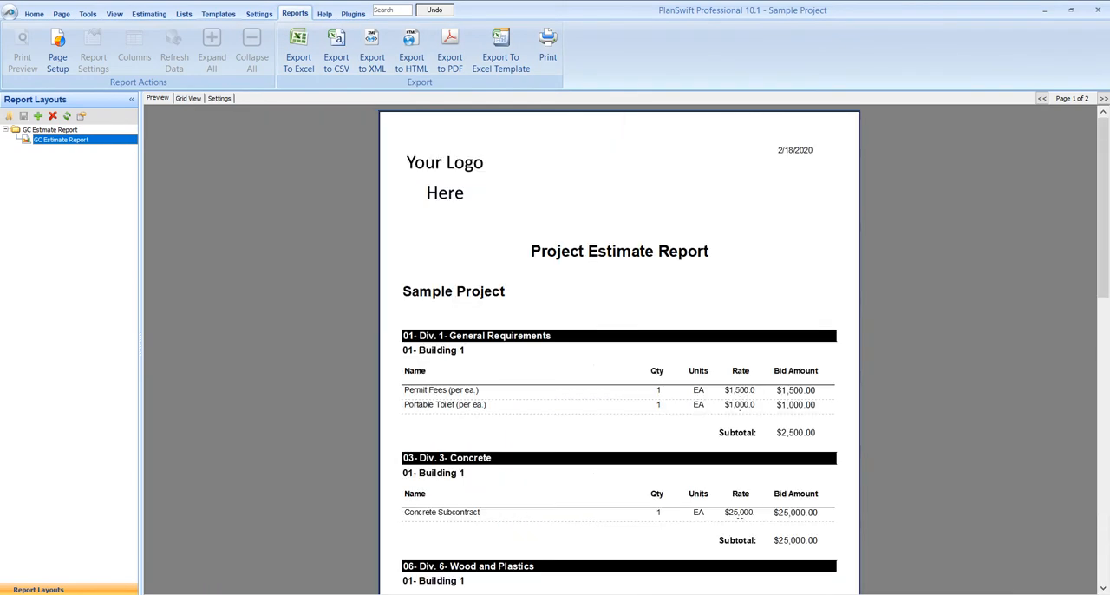
pyautogui.moveTo(1103, 209); pyautogui.dragTo(1043, 384)
pyautogui.moveTo(1104, 276); pyautogui.dragTo(1104, 468)
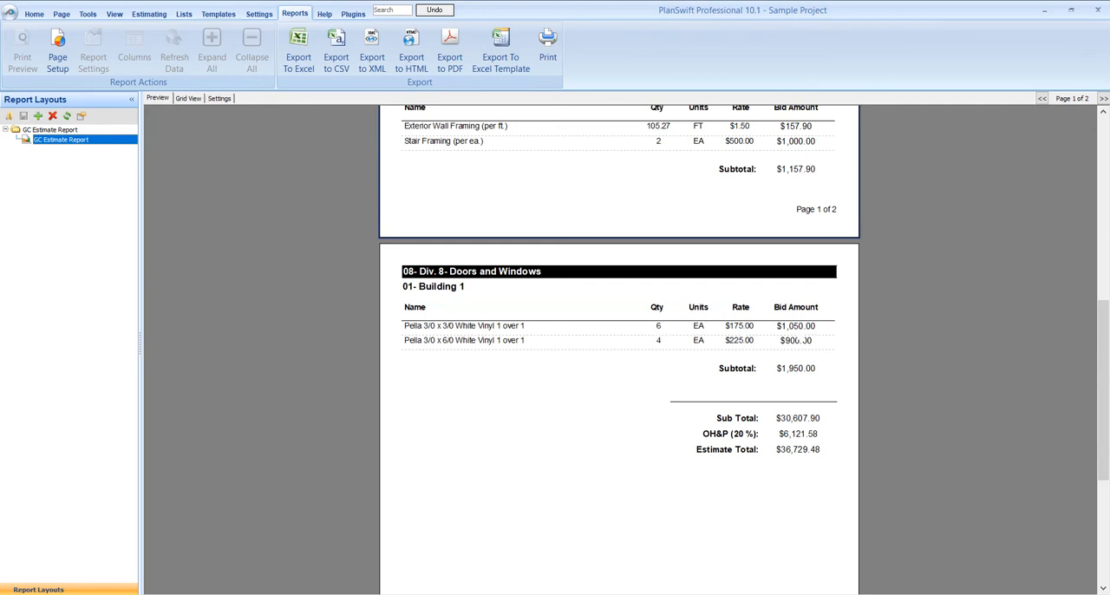
# Return to the project estimate templates and expand the Div. 8- Doors & Windows folder and its Pella Windows subfolder.
pyautogui.click(208, 14)
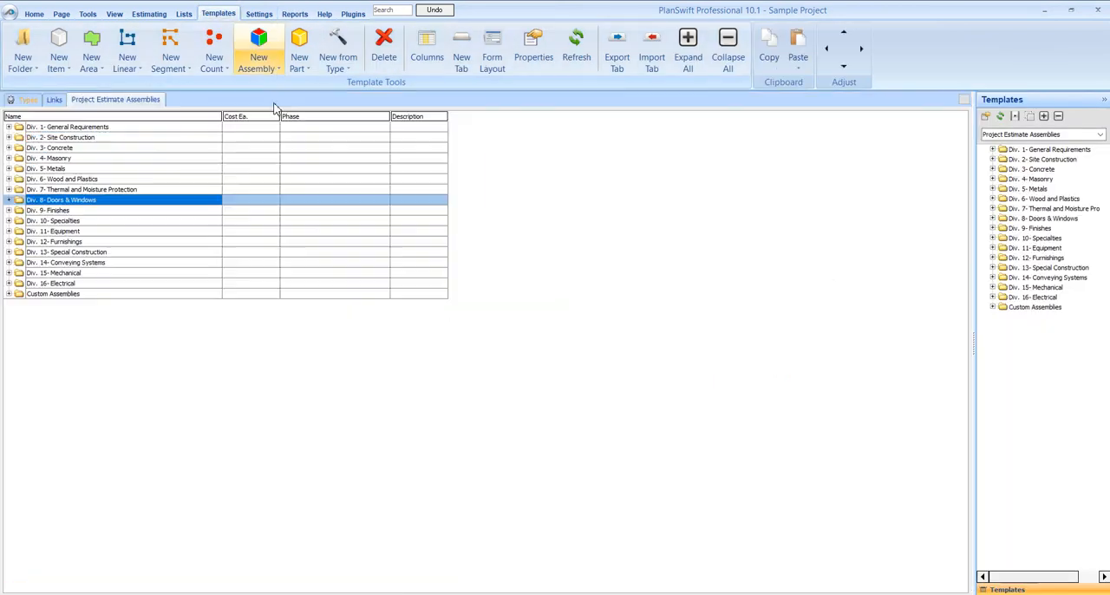
pyautogui.click(9, 200)
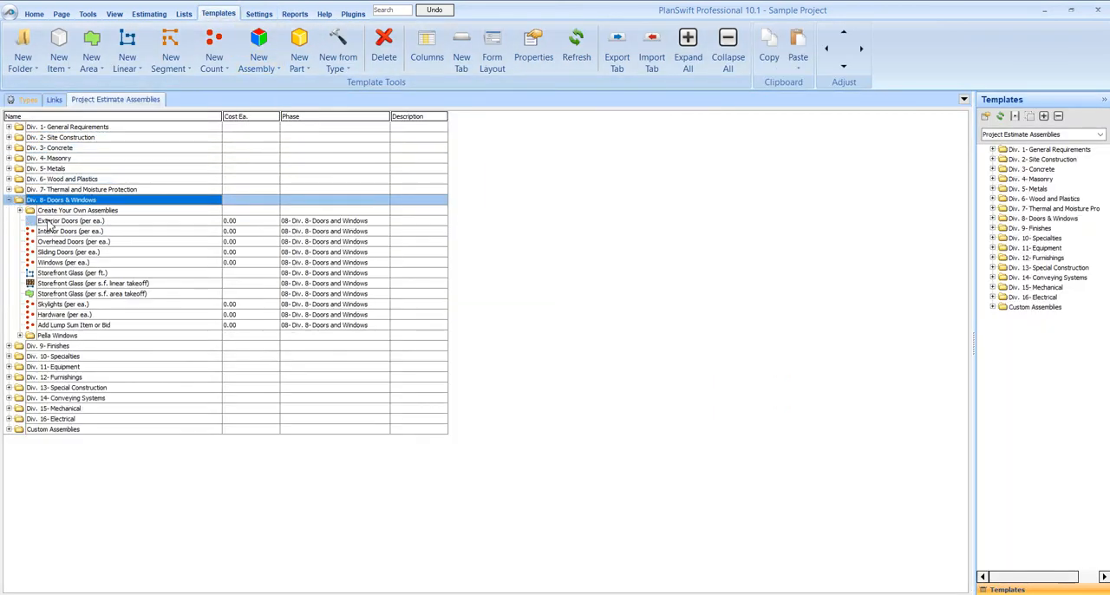
pyautogui.click(19, 336)
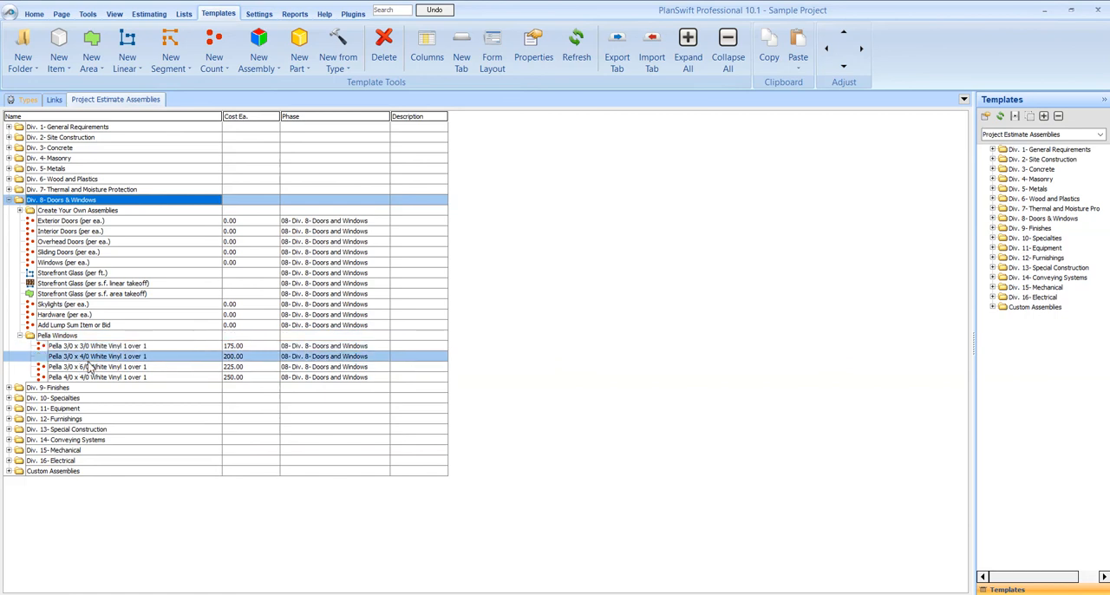